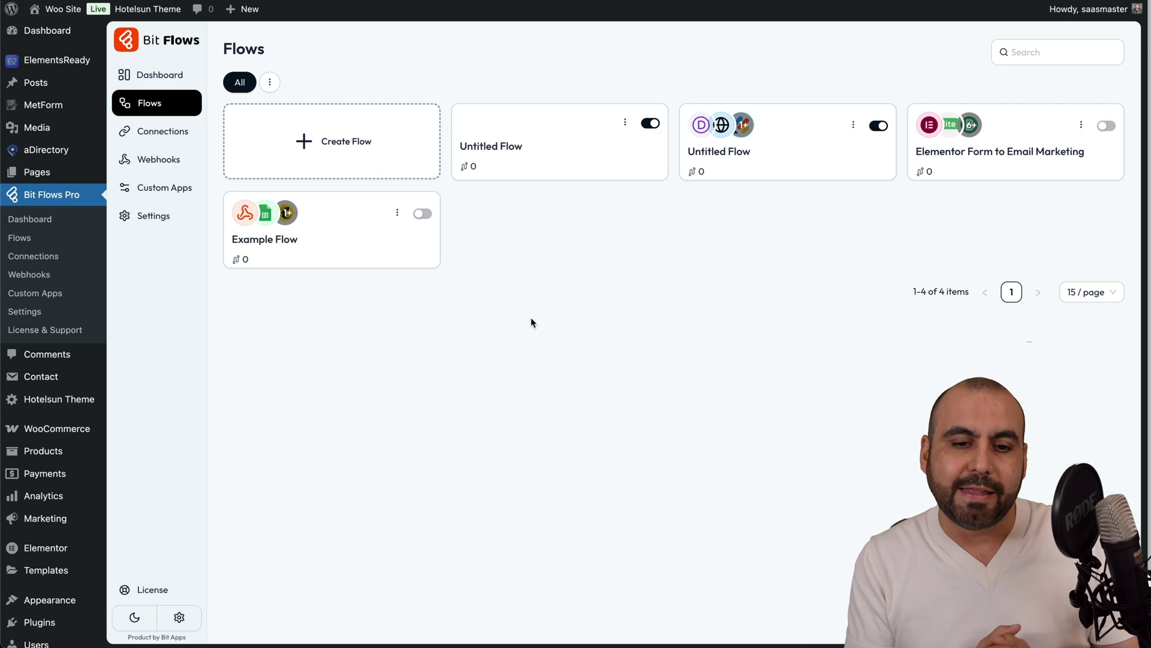
Create a new flow from the Blank template and browse the trigger Apps list
left_click(412, 161)
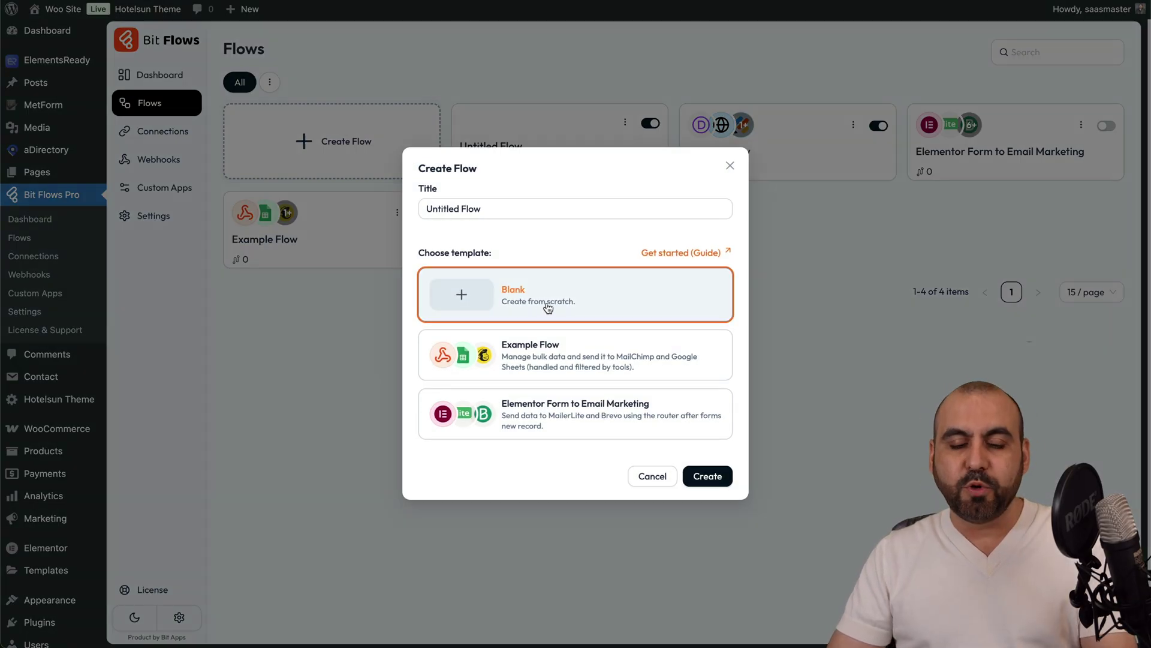
left_click(715, 478)
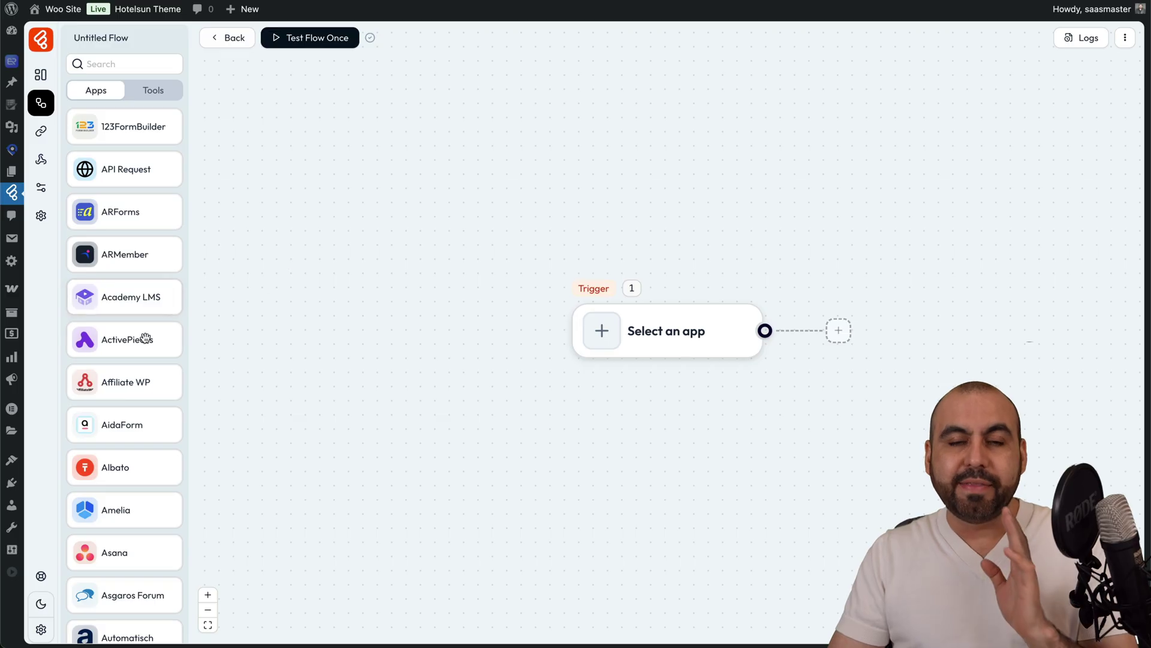
scroll(144, 340, "down", 10)
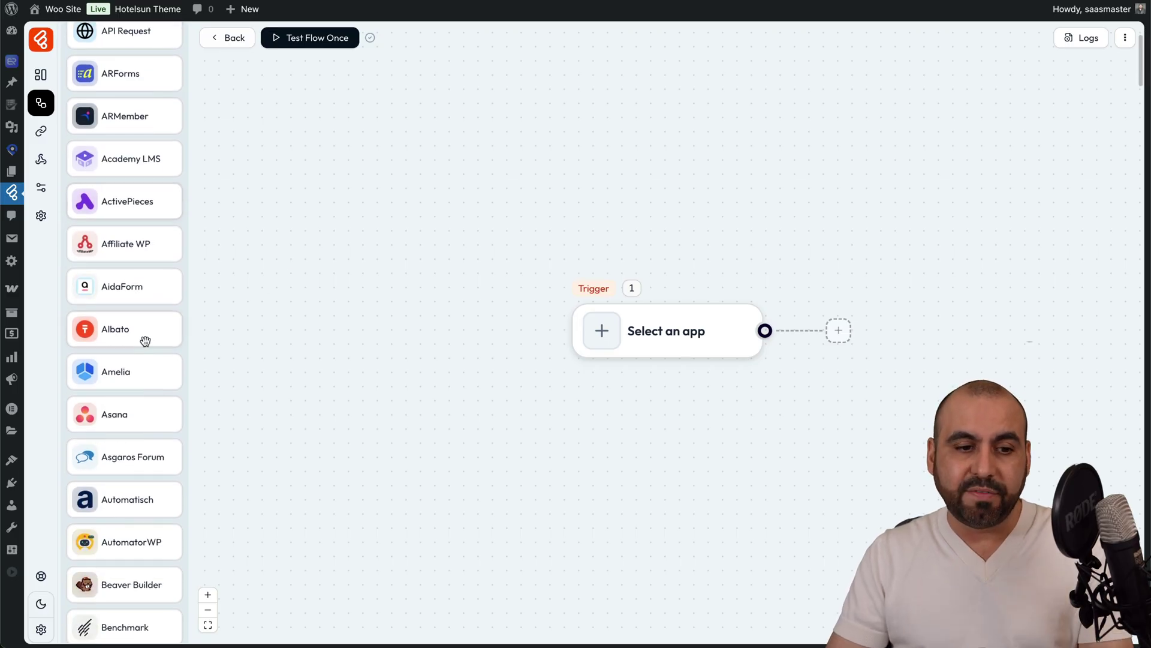
scroll(145, 341, "down", 12)
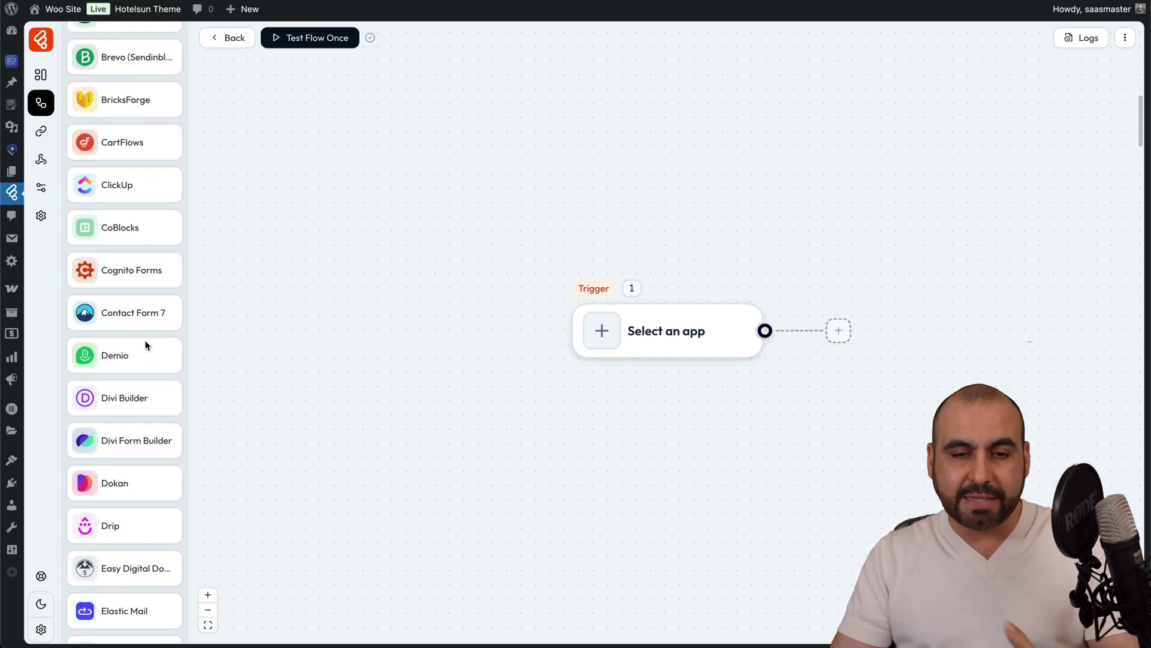
scroll(145, 341, "down", 3)
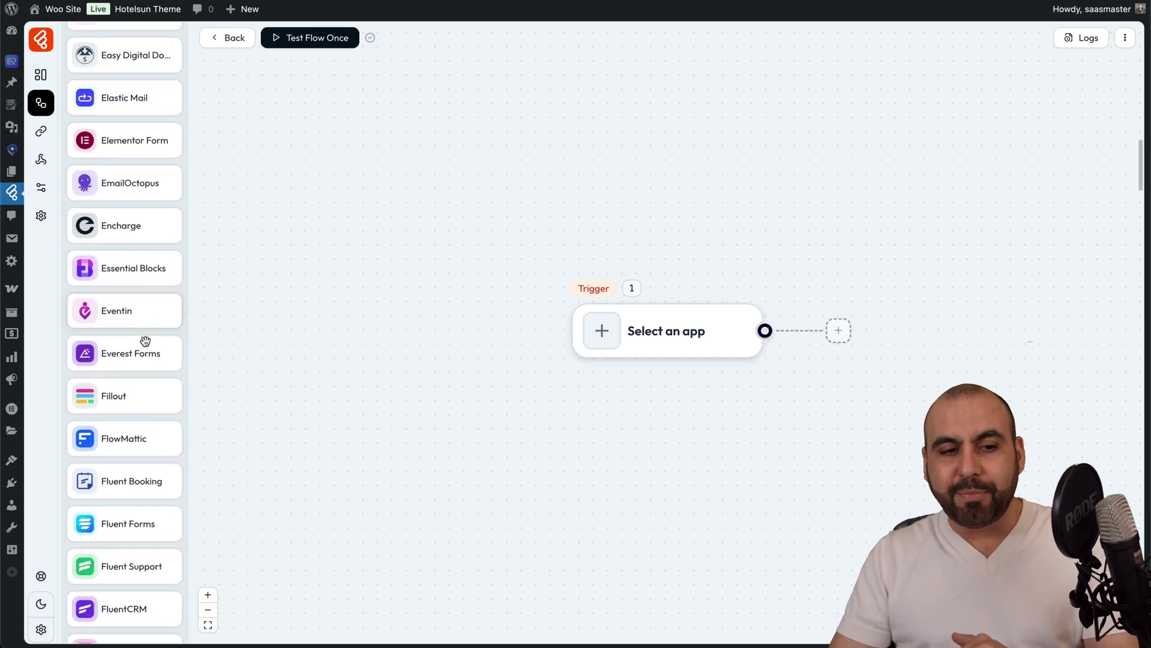
scroll(145, 341, "up", 9)
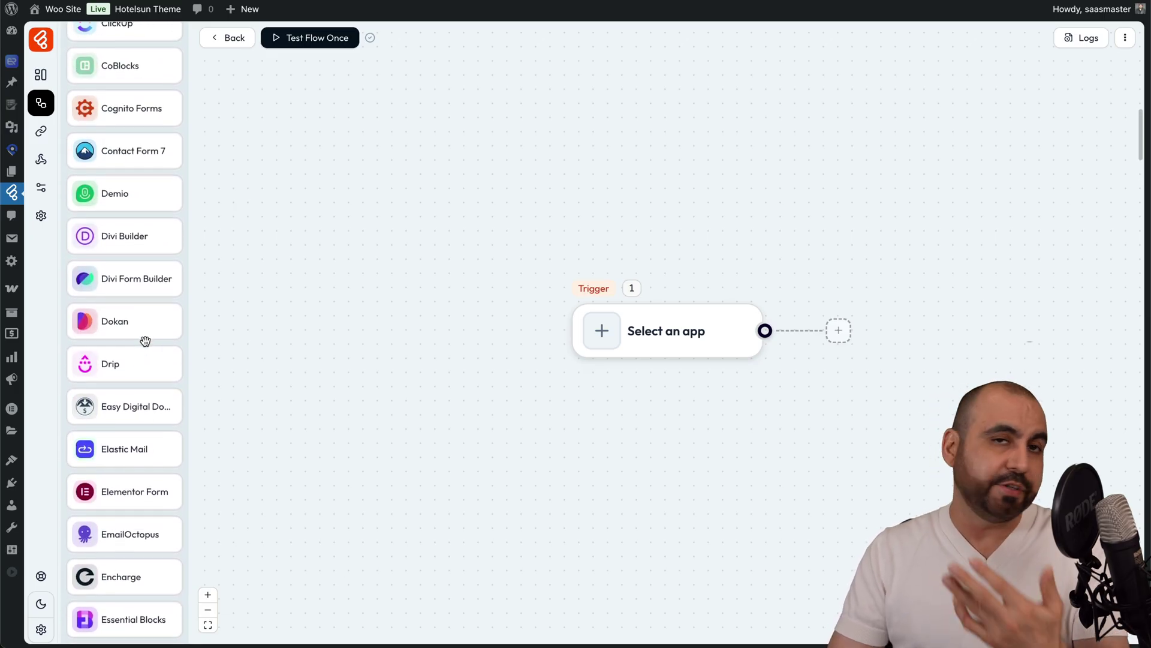
scroll(146, 340, "up", 1)
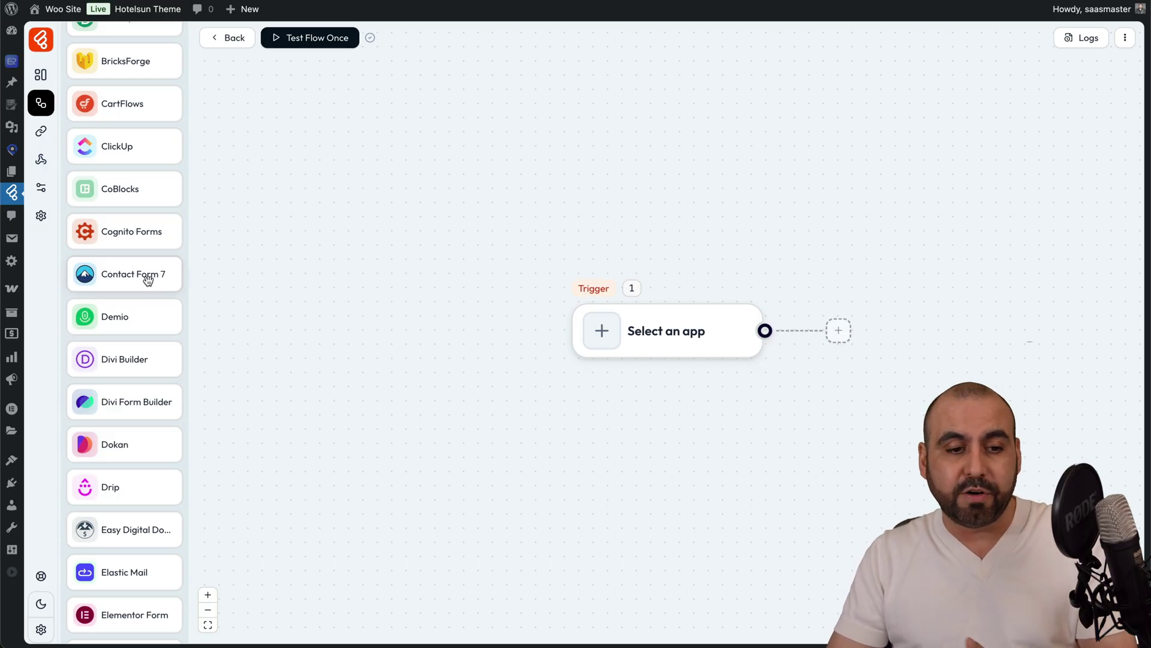
scroll(116, 274, "down", 2)
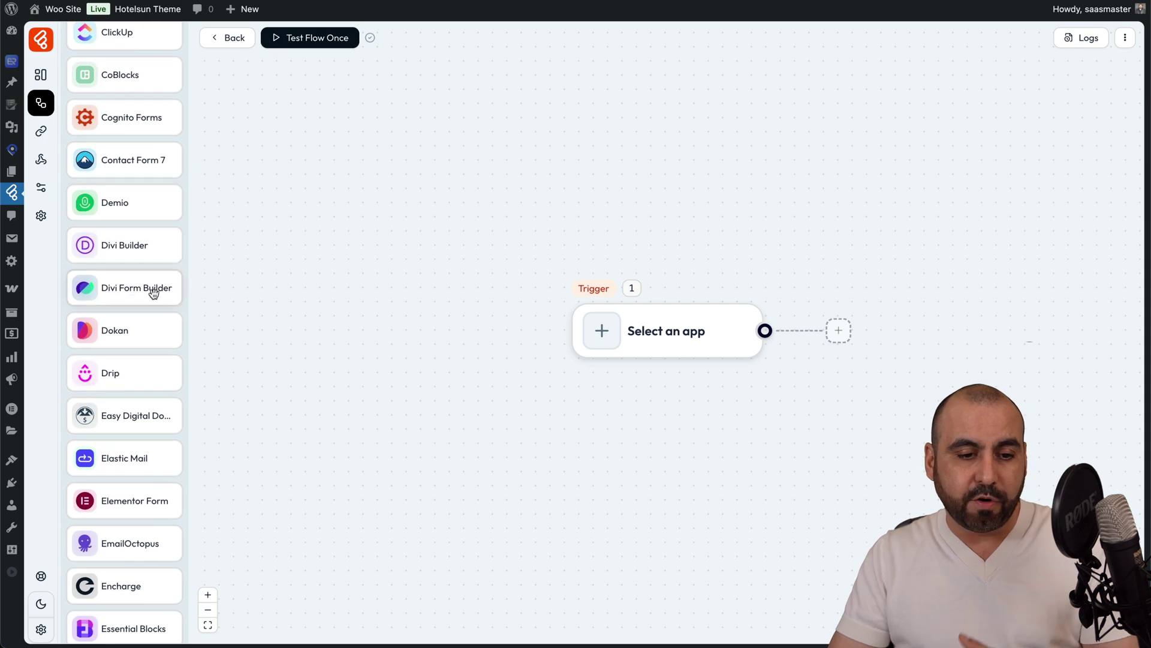
scroll(154, 293, "down", 4)
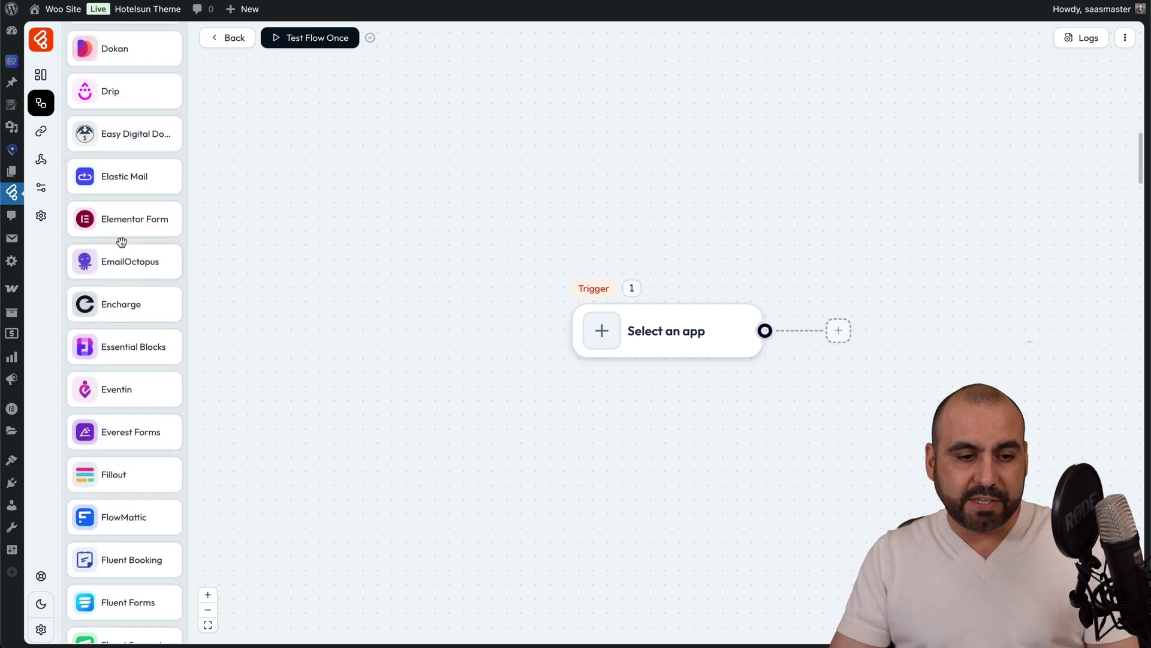
scroll(110, 408, "down", 4)
scroll(110, 407, "down", 2)
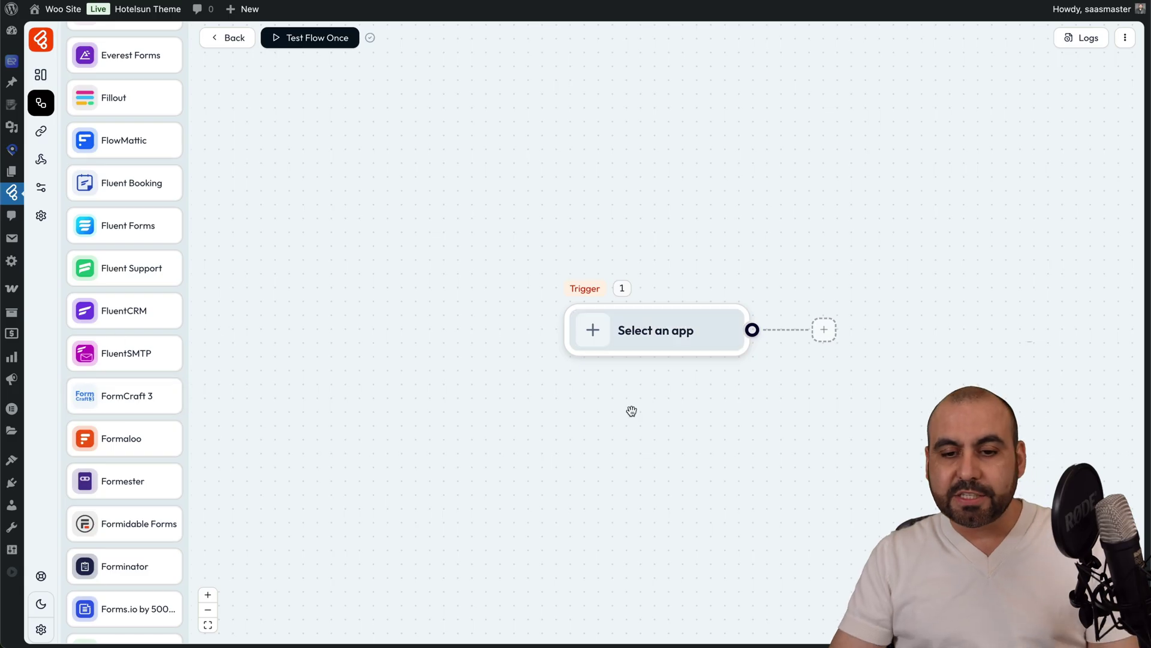
Set the trigger to Contact Form 7 On Form Submit, watching Contact form 1
left_click(604, 332)
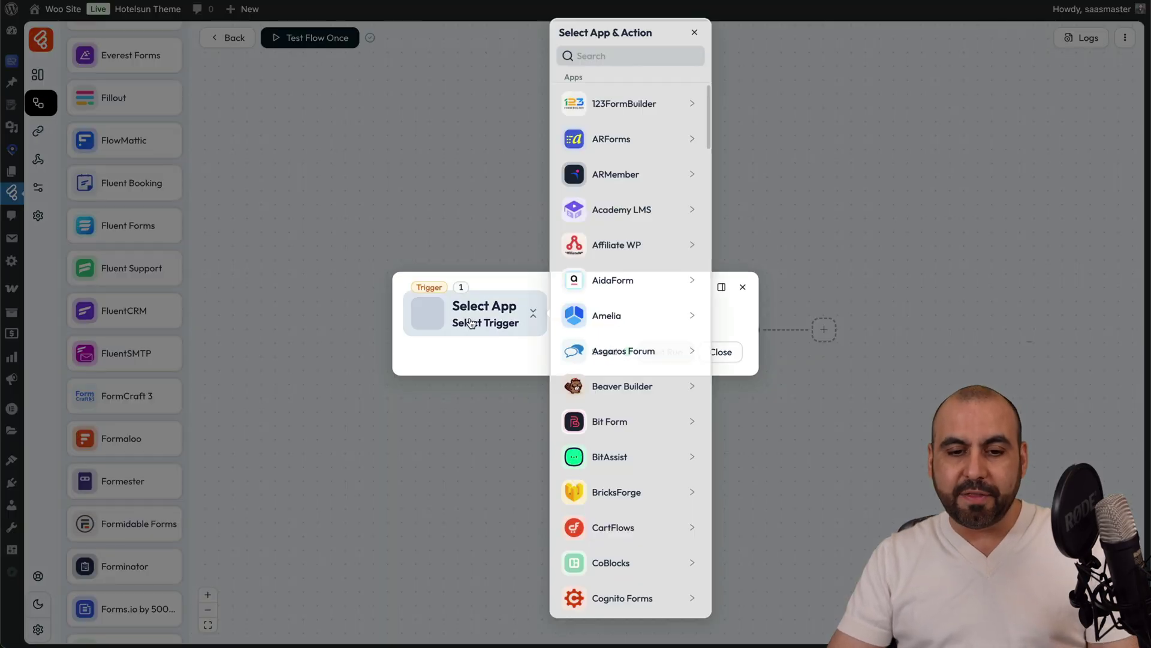
left_click(620, 56)
type("contact")
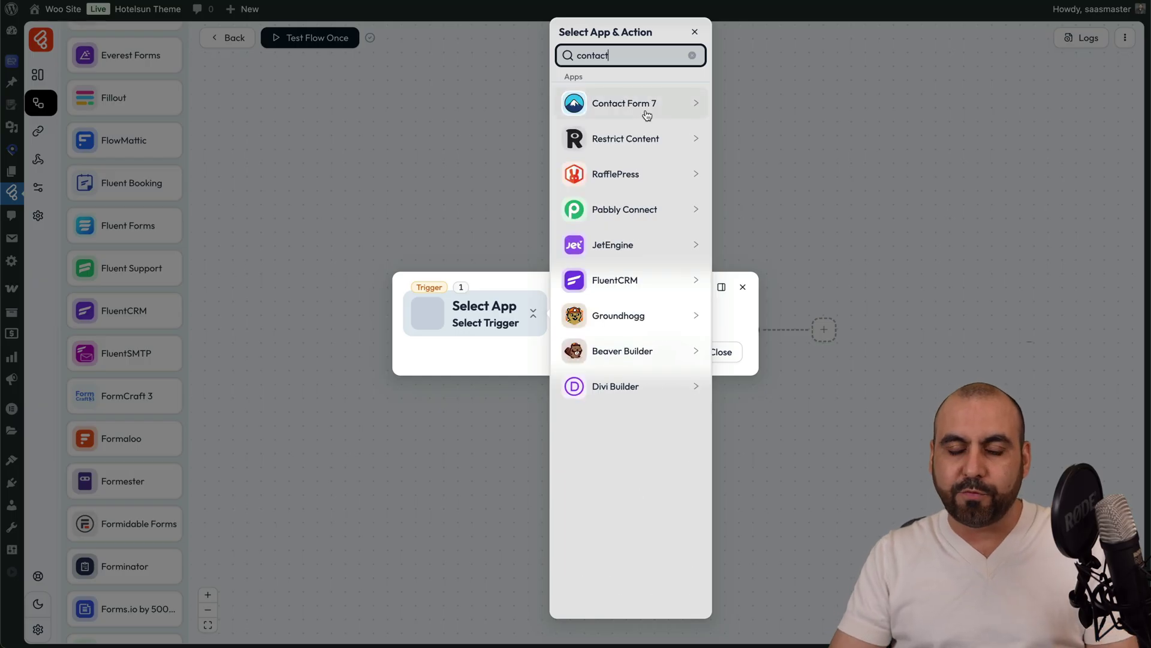
left_click(644, 112)
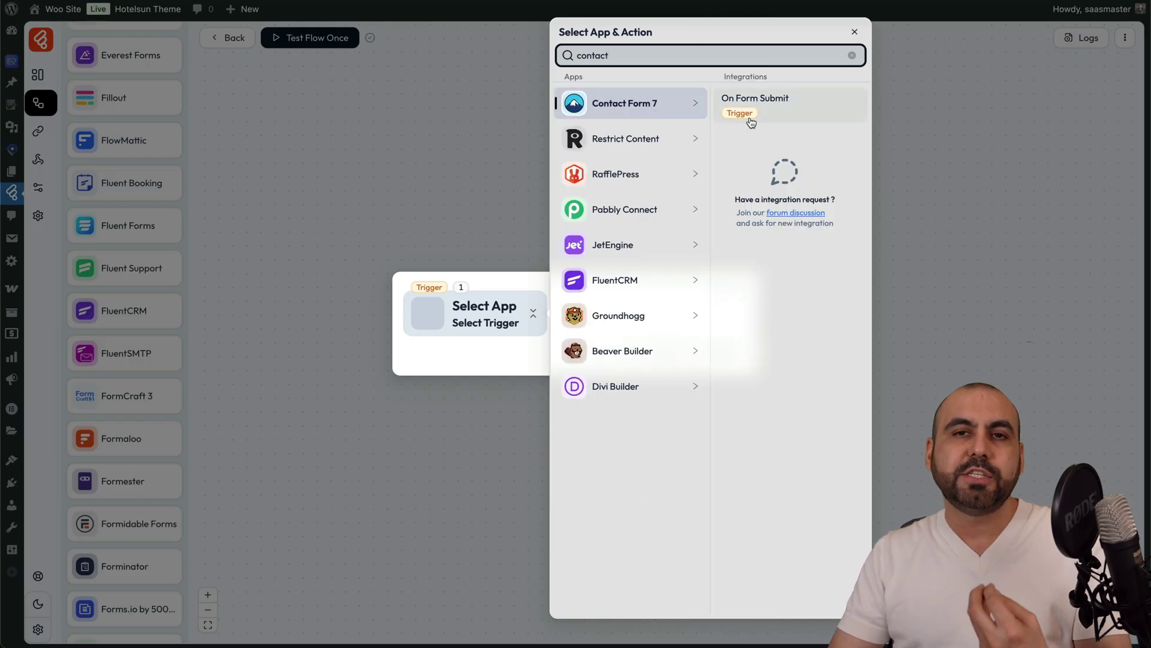
left_click(782, 111)
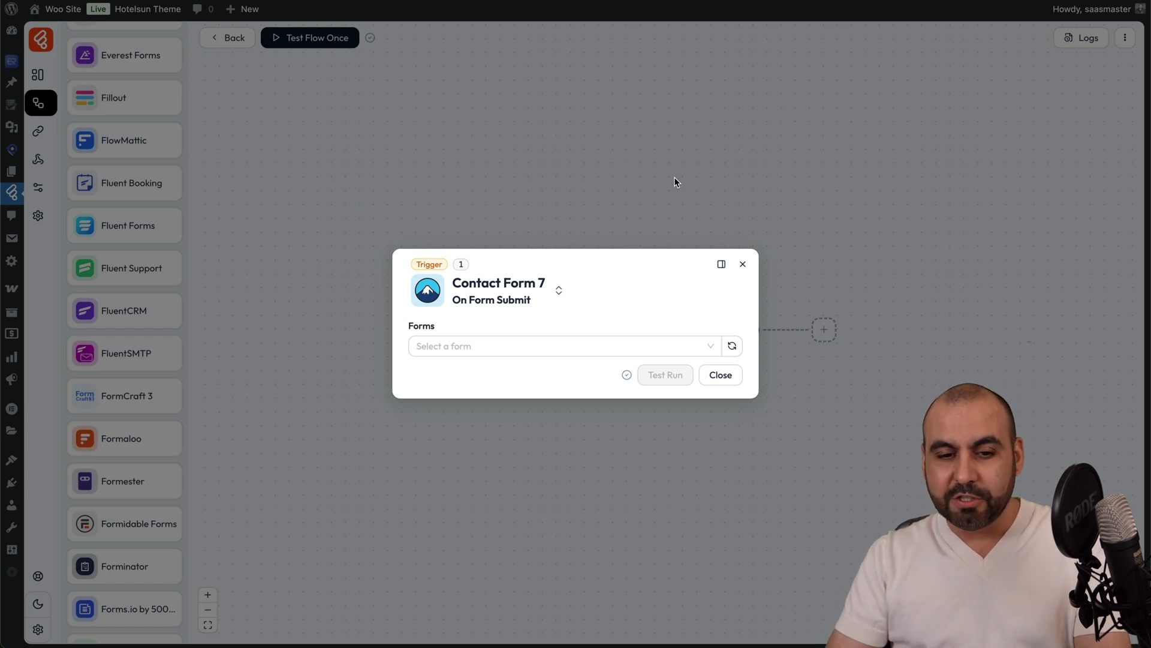
left_click(490, 347)
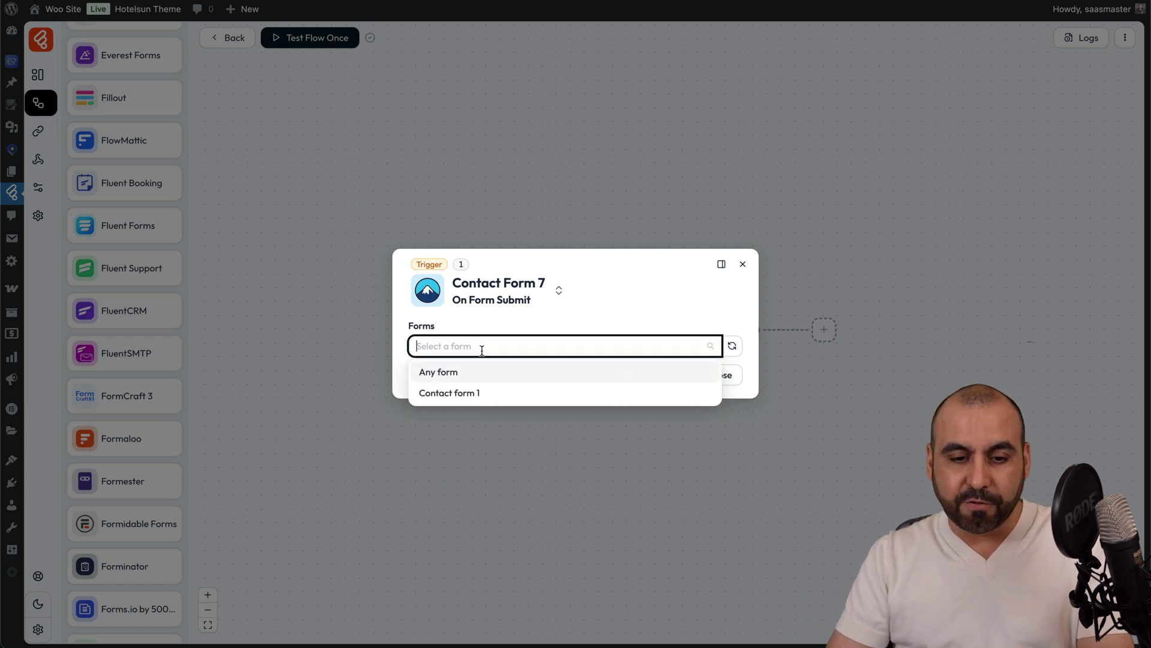
left_click(478, 395)
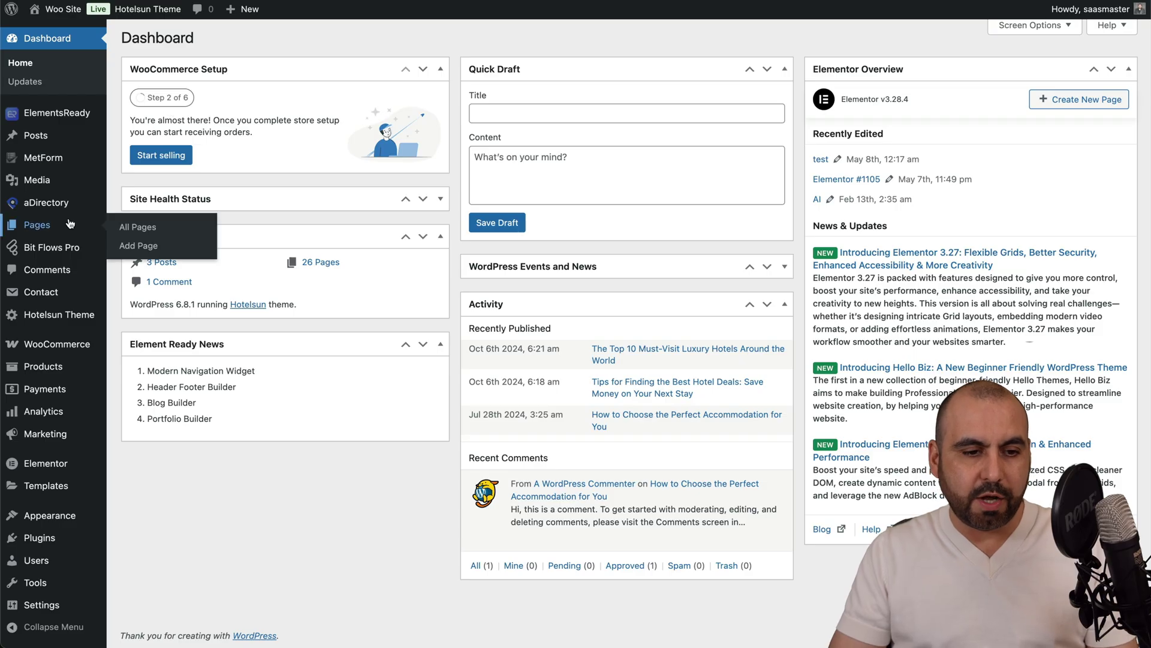
Copy Contact form 1's shortcode from the Contact Forms list
mouse_move(48, 300)
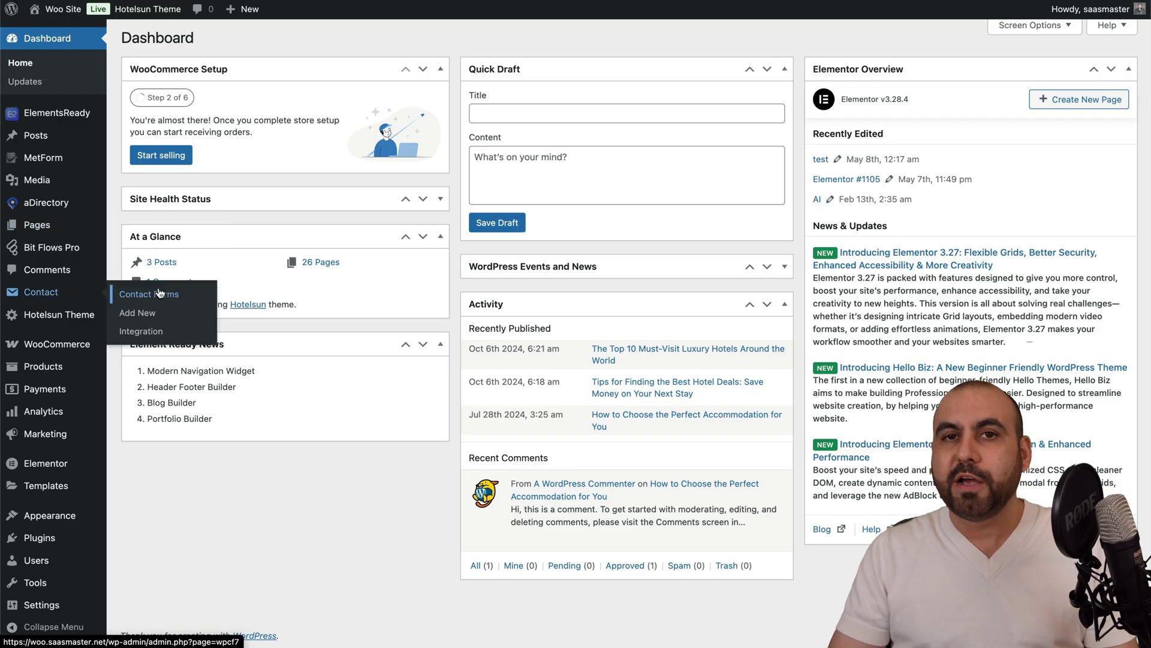
left_click(159, 293)
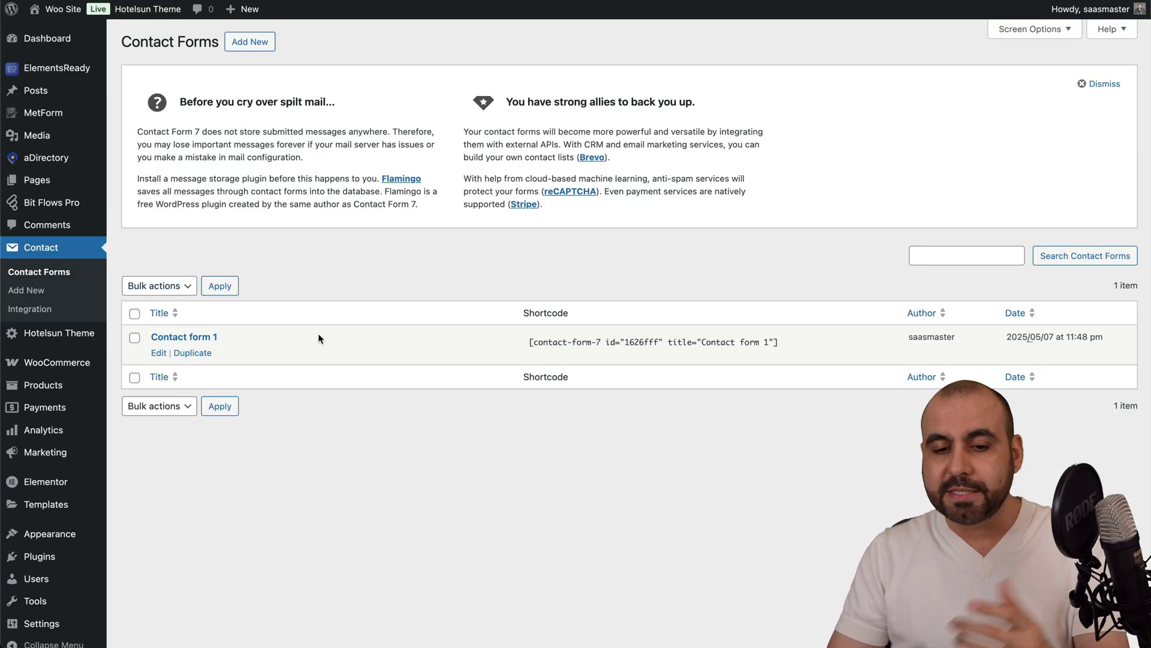
left_click(533, 343)
key("ctrl+c")
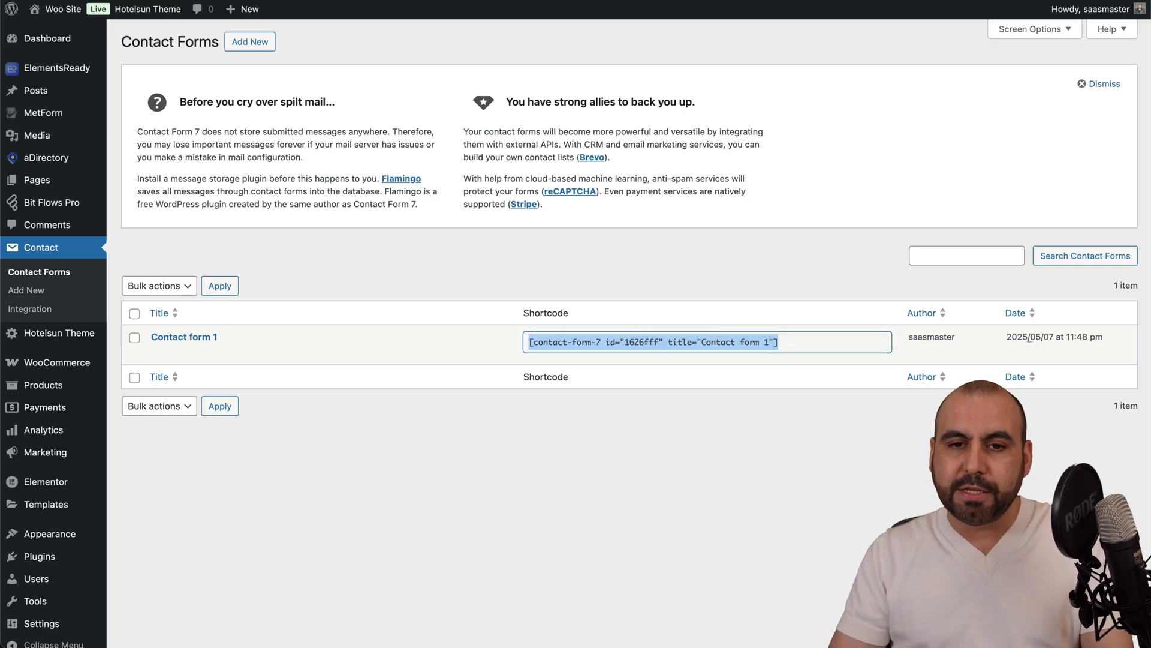
Start a new WordPress page and place the cursor in its title
mouse_move(49, 180)
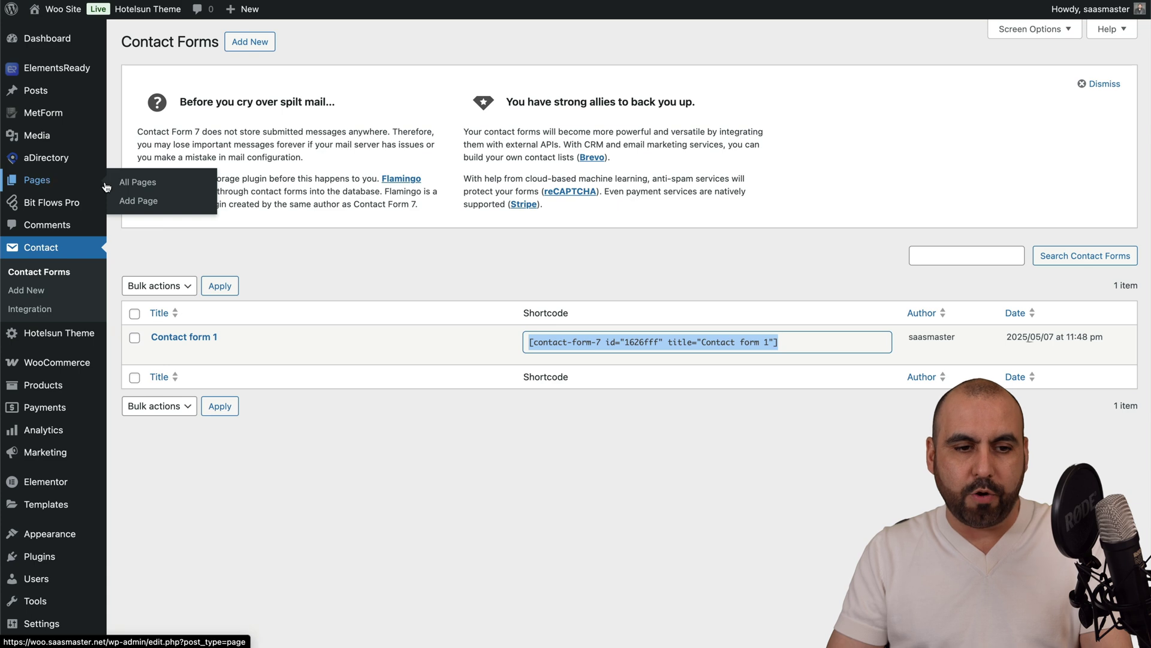
left_click(135, 204)
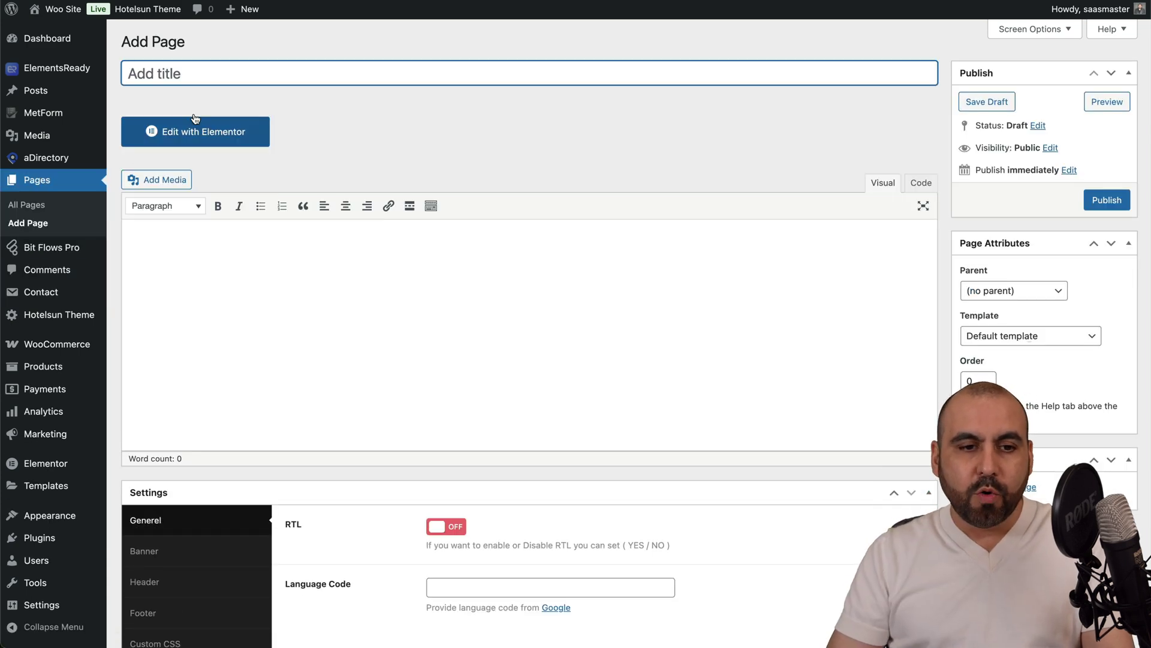
left_click(221, 77)
Title the page 'testest', add a Shortcode widget with Contact form 1 in Elementor, and publish
type("testest")
left_click(249, 133)
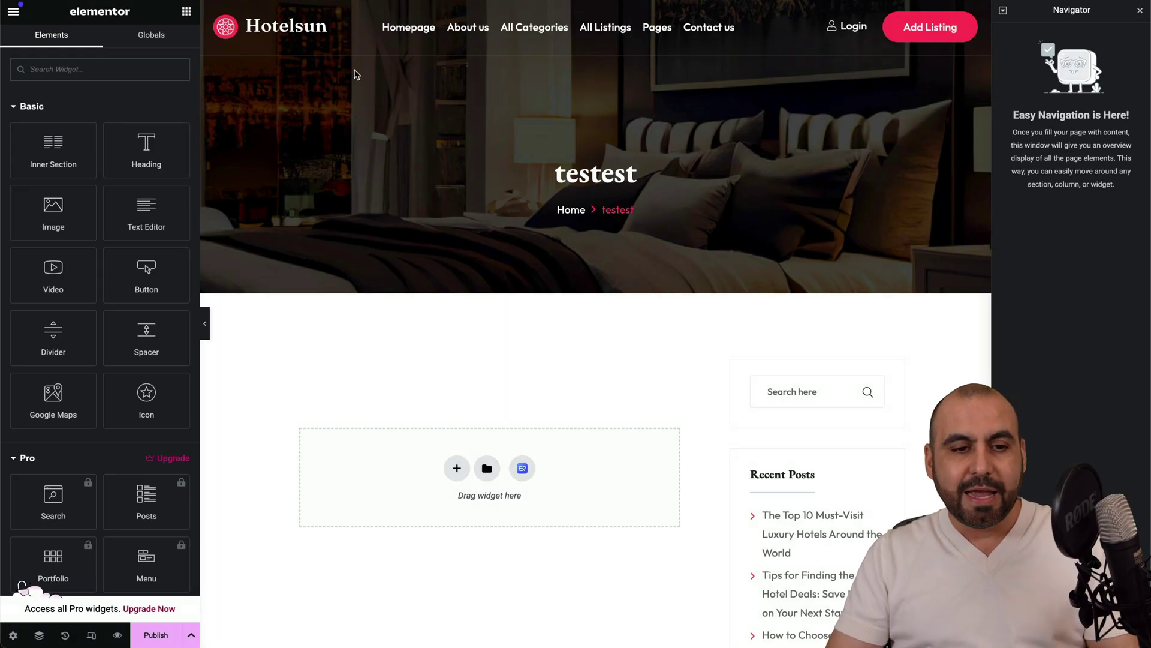
left_click(119, 72)
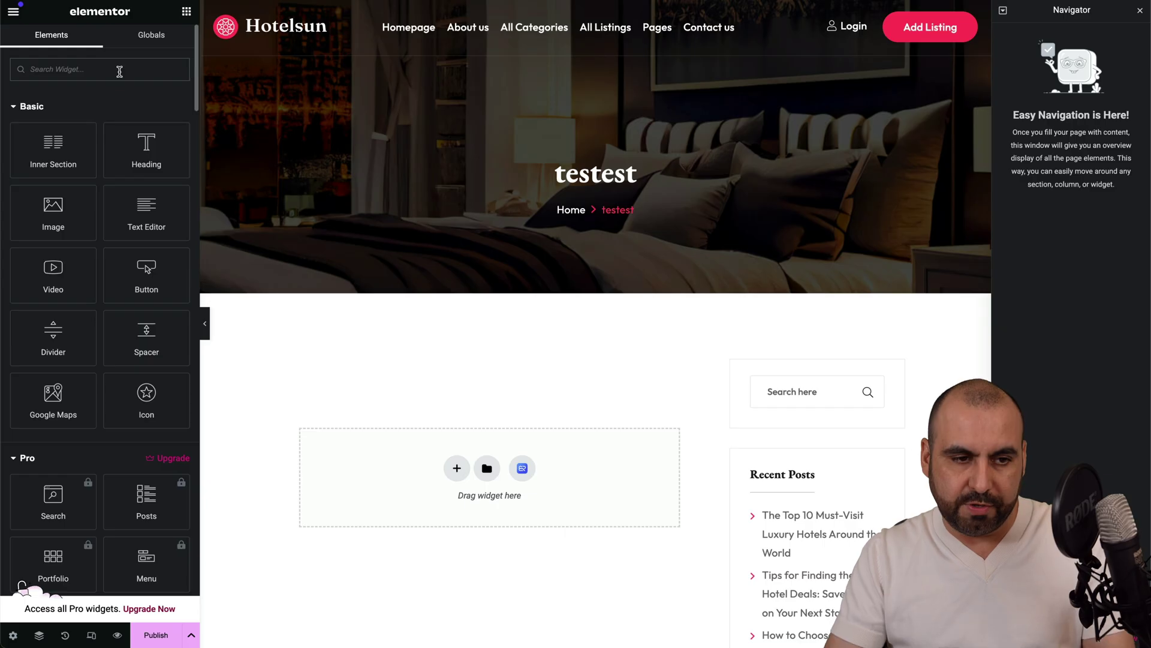
type("code")
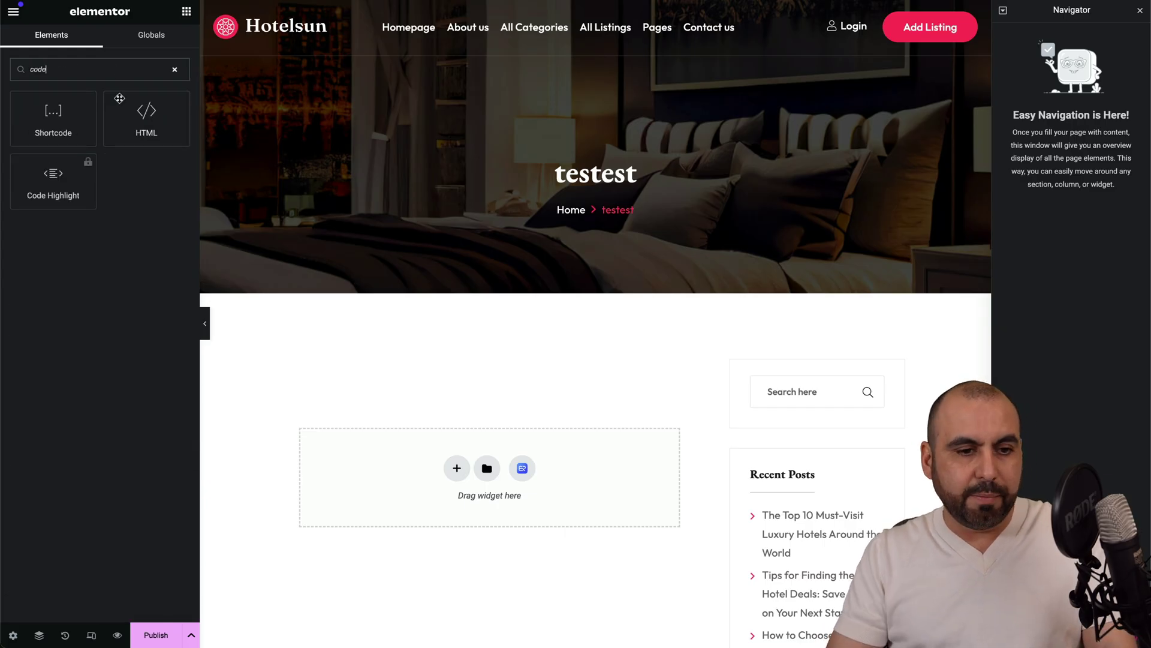
left_click_drag(67, 112, 425, 369)
left_click(112, 177)
key("ctrl+v")
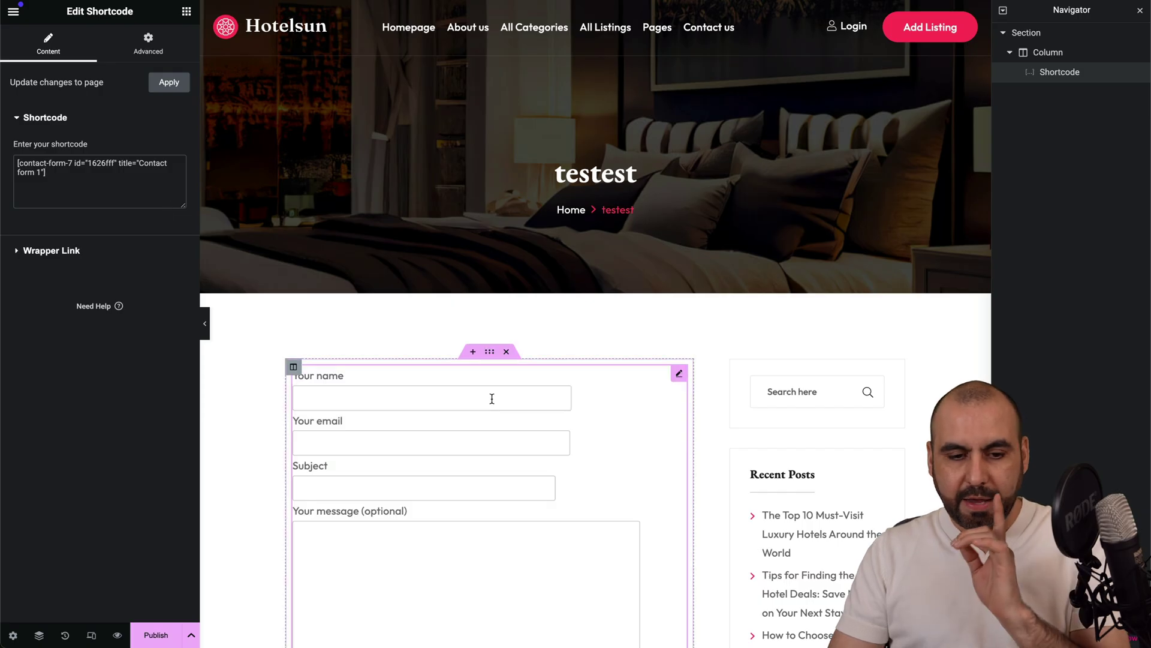
scroll(491, 396, "down", 2)
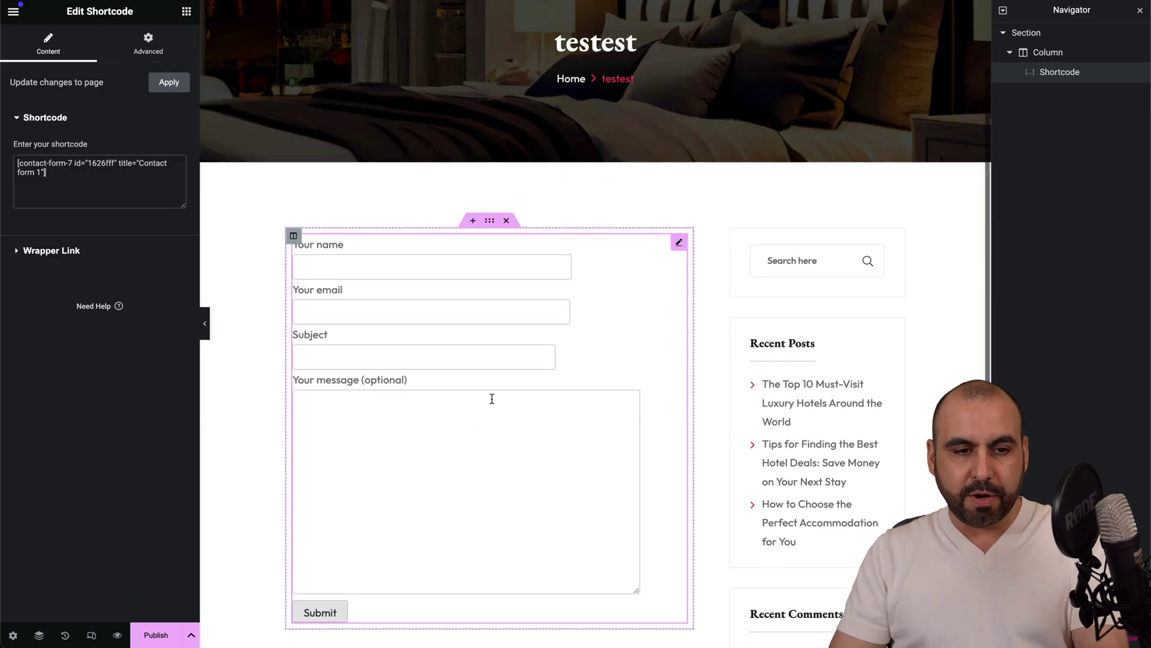
left_click(150, 636)
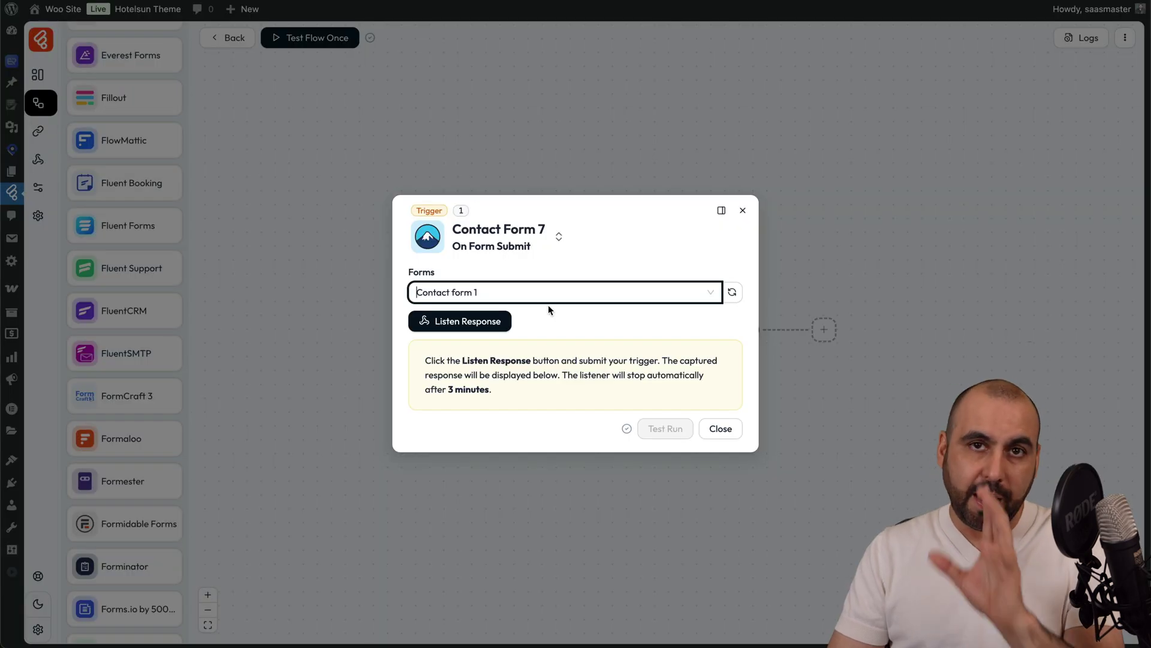
Listen for a response, then submit the live form with a name, an email, and 'test' text
left_click(450, 322)
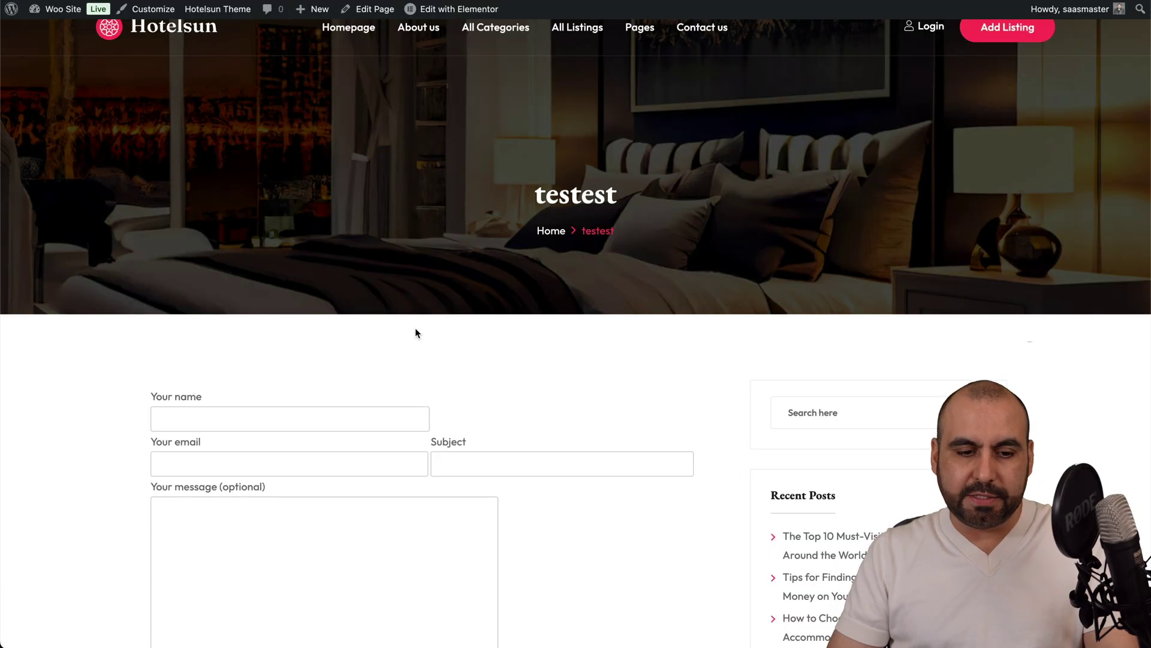
scroll(413, 329, "down", 4)
left_click(307, 206)
type("jorge")
key("Tab")
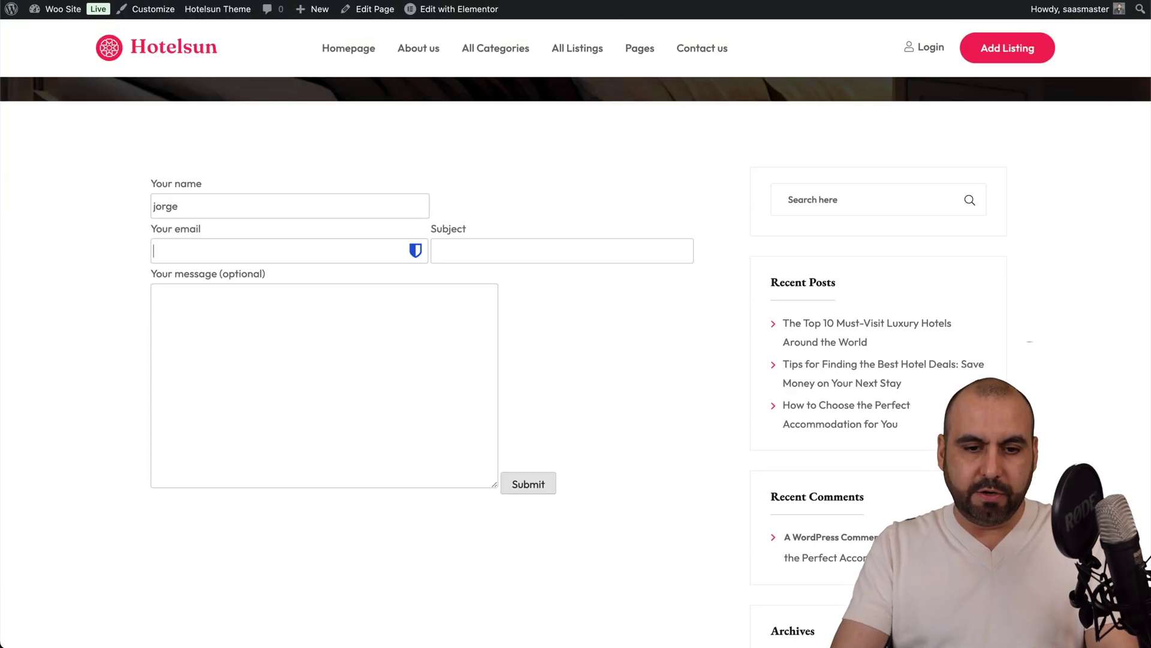
type("test@test.com")
key("Tab")
type("test")
key("Tab")
type("tes")
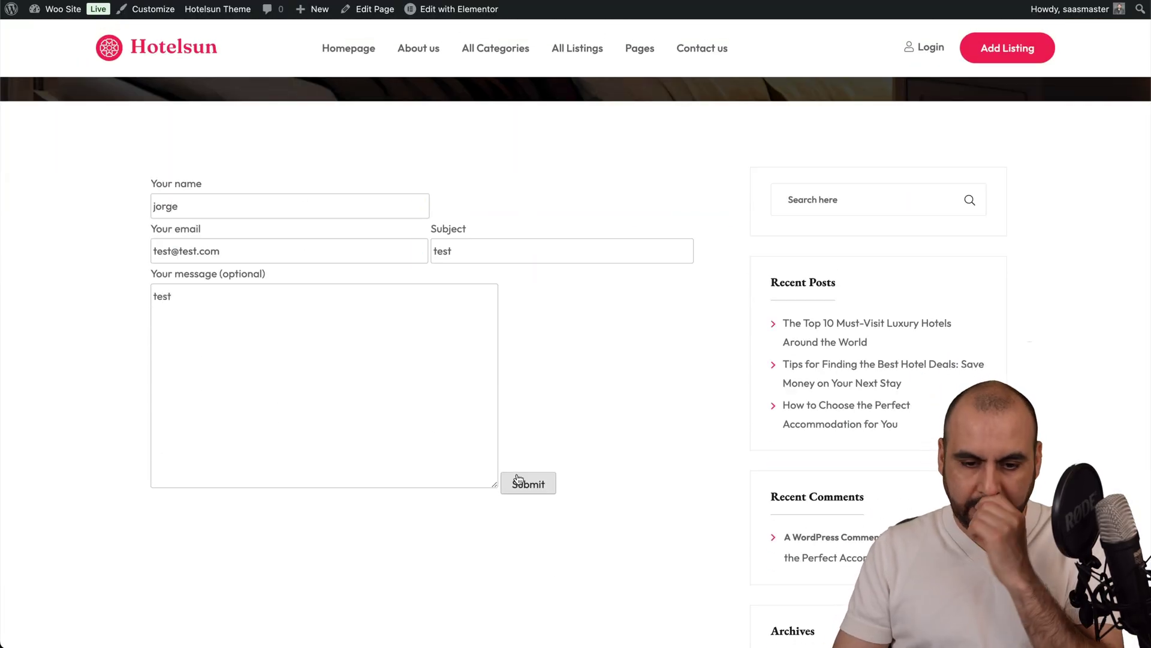
left_click(518, 479)
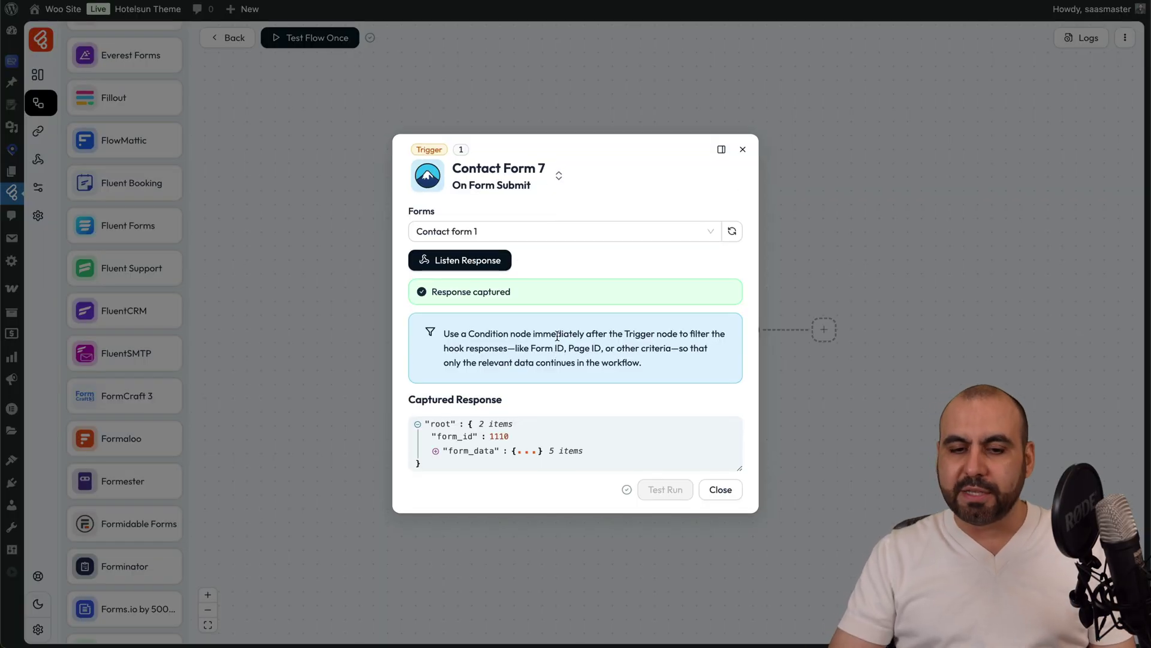
Close the trigger dialog and add an empty Action step after the Contact Form 7 trigger
left_click(718, 497)
left_click_drag(795, 412, 621, 369)
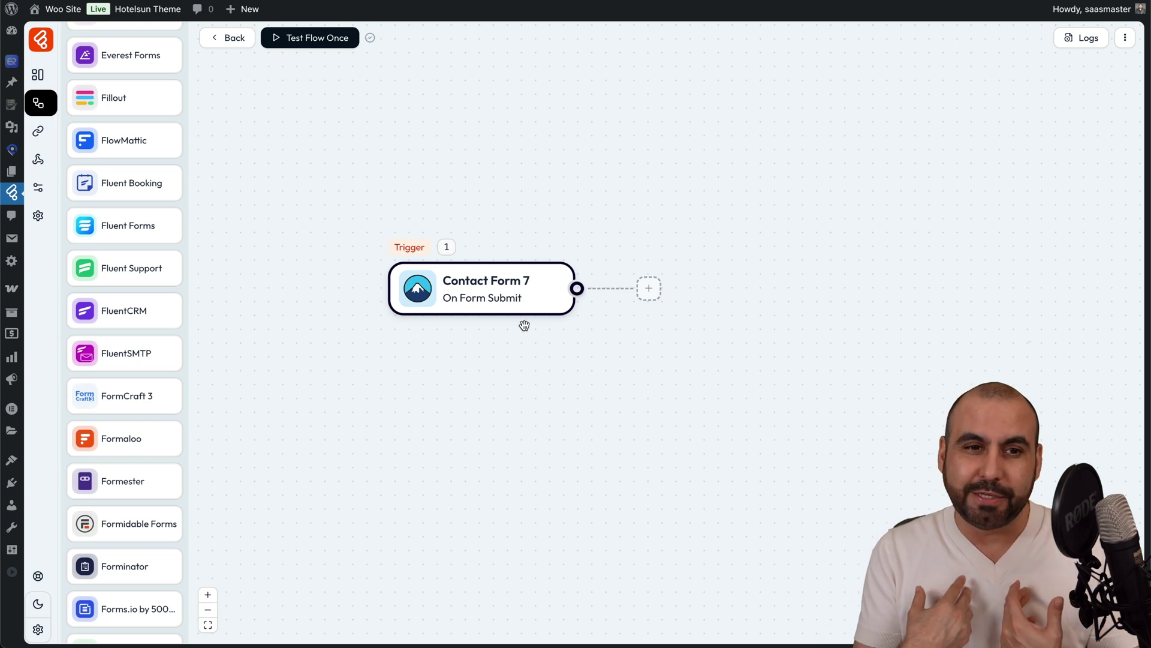
scroll(124, 181, "down", 3)
scroll(124, 181, "up", 10)
scroll(125, 181, "up", 5)
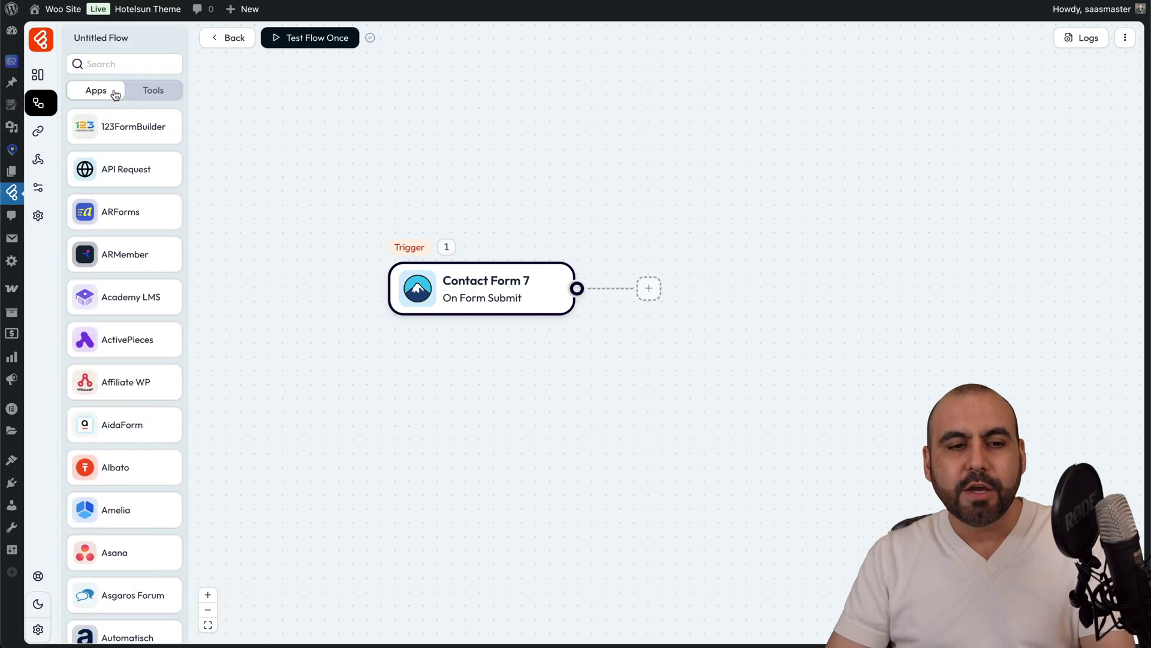
left_click(152, 91)
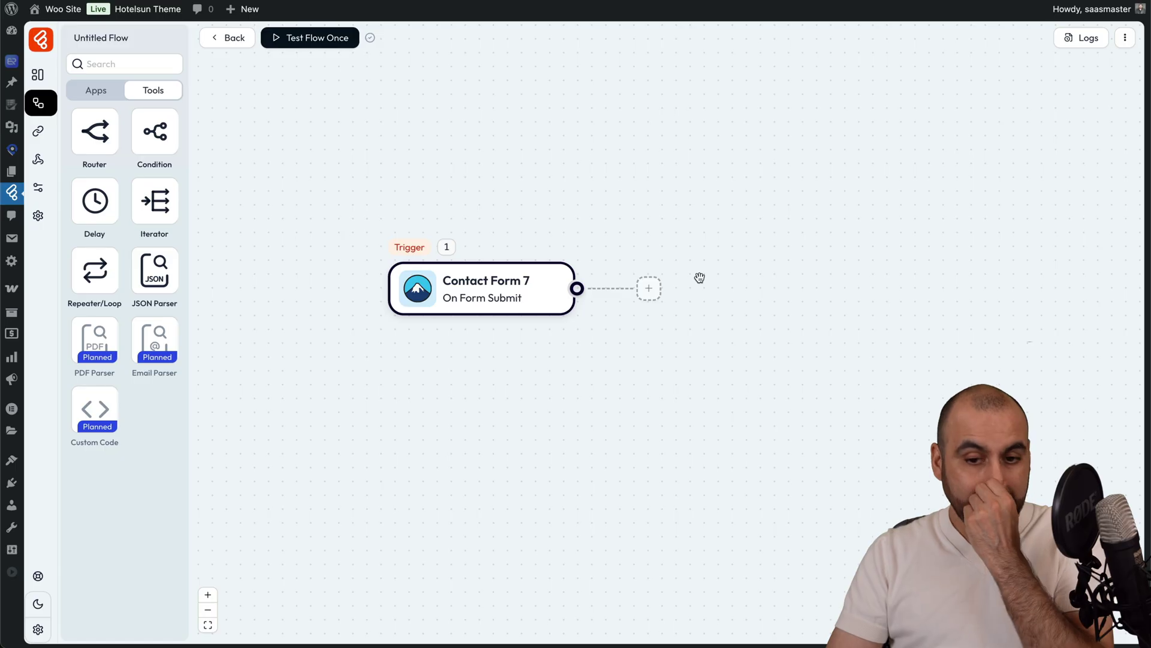
left_click(659, 293)
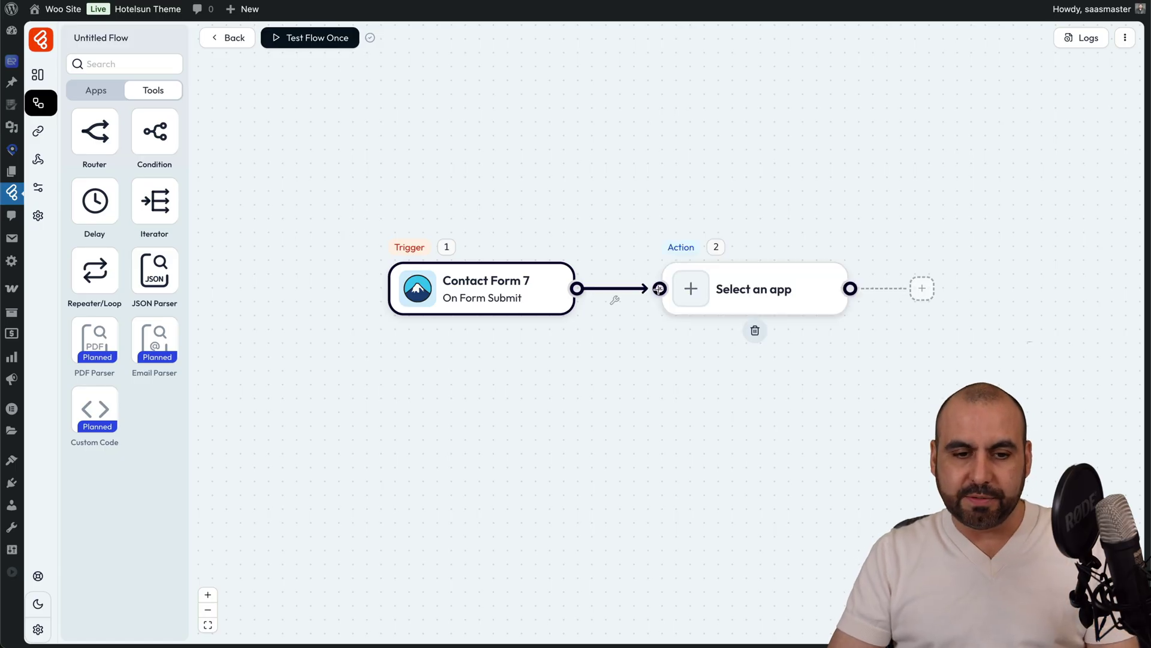
Set the action to Brevo (Sendinblue) Create Contact and begin a new connection via Brevo's credentials page
left_click(694, 293)
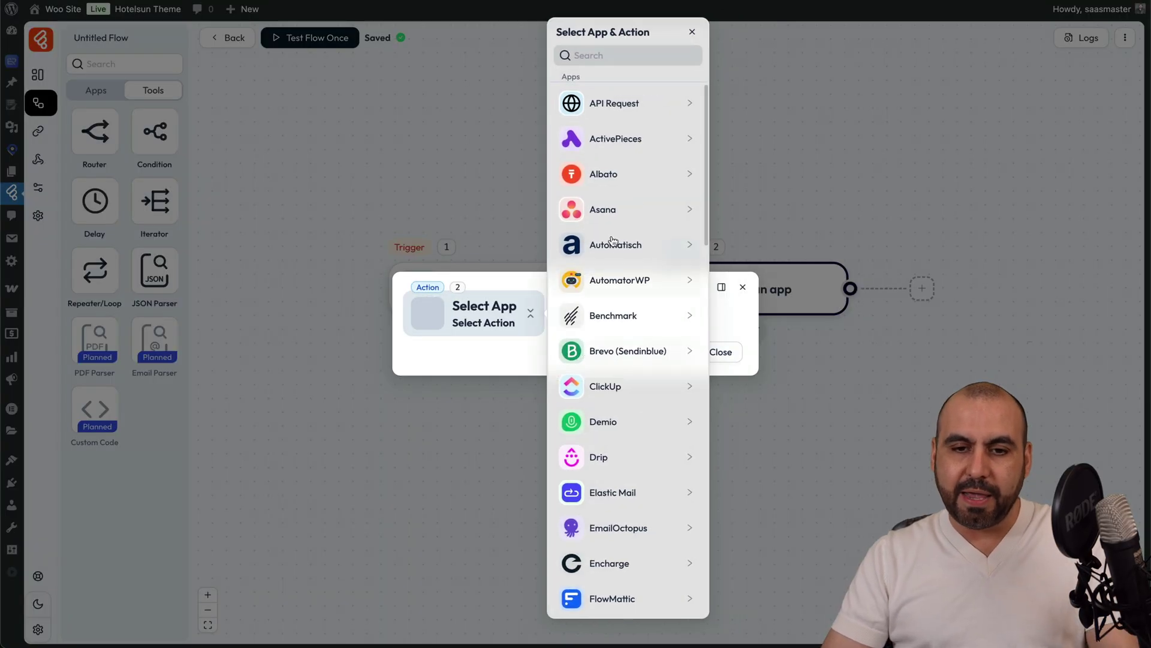
type("brevo")
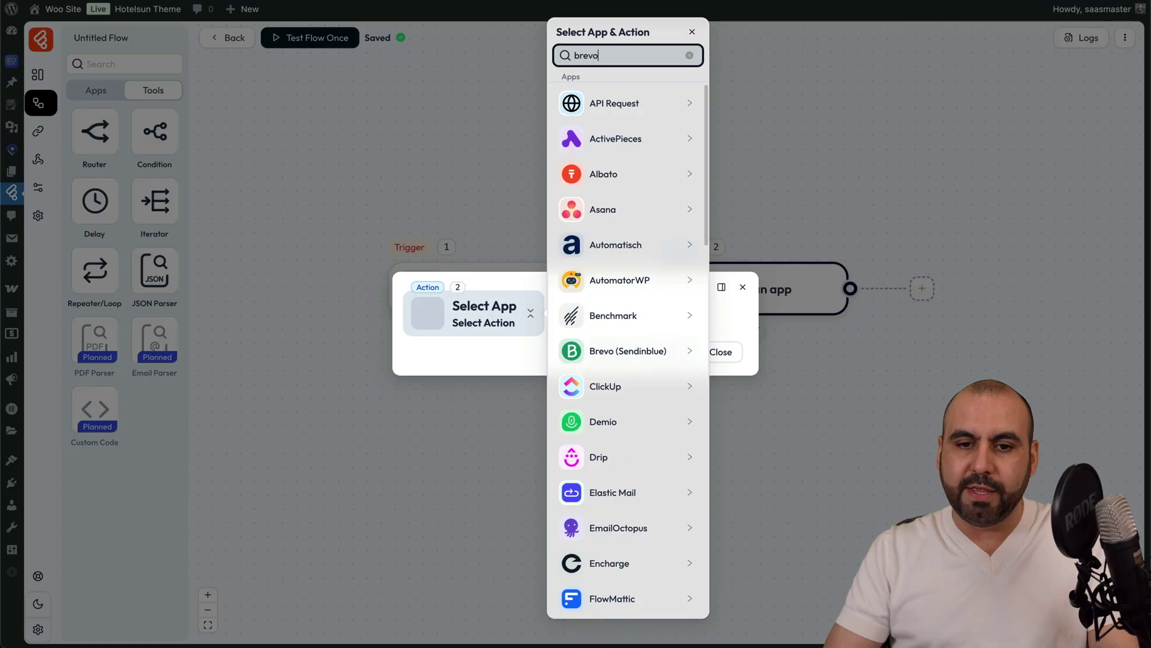
left_click(643, 103)
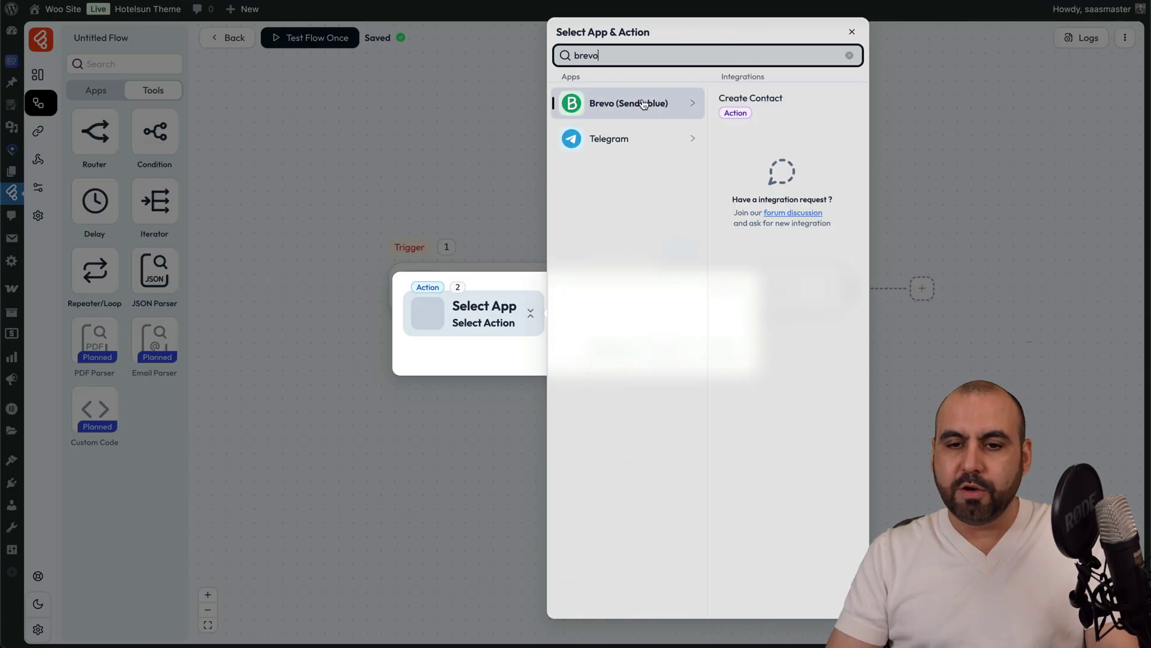
left_click(803, 108)
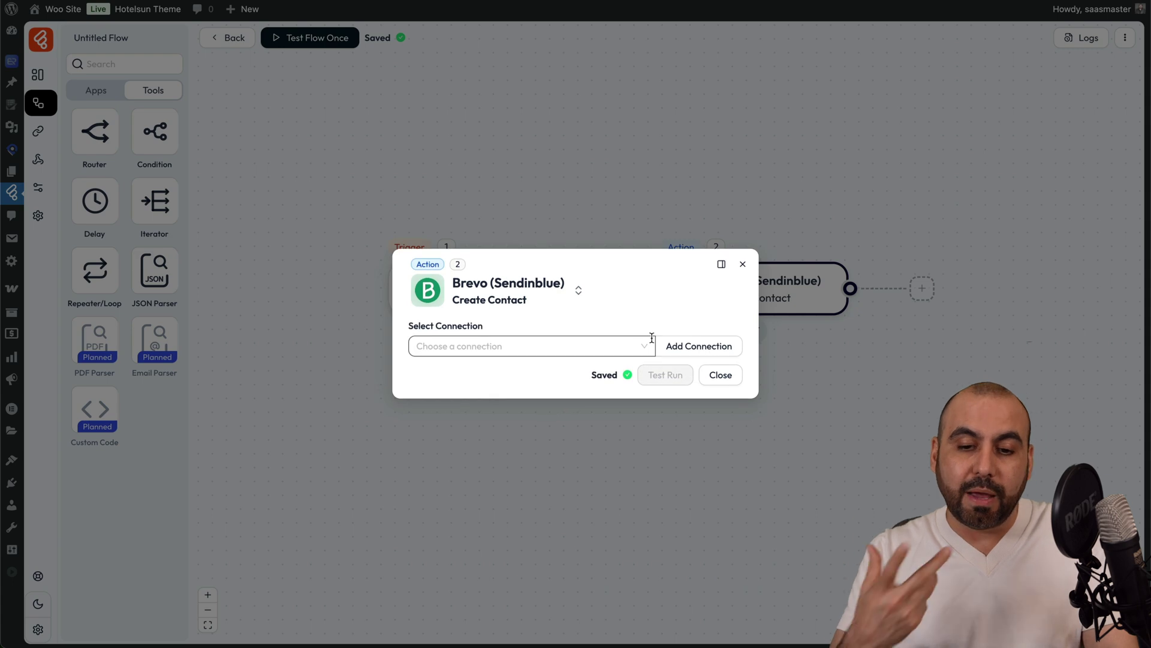
left_click(710, 348)
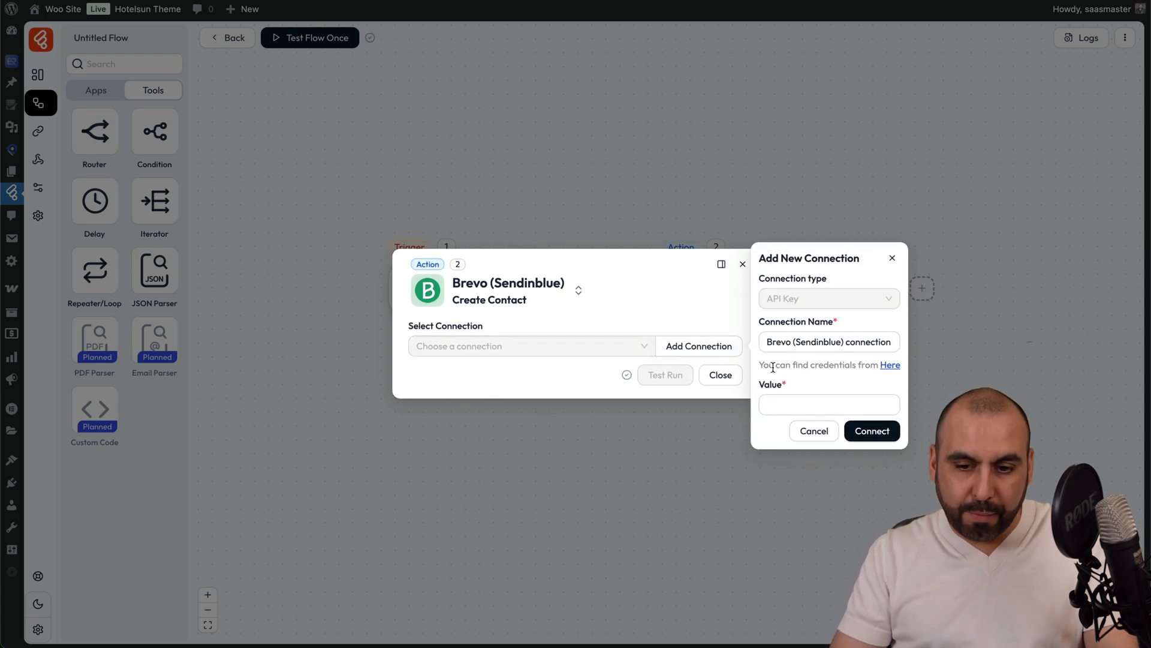
left_click(892, 366)
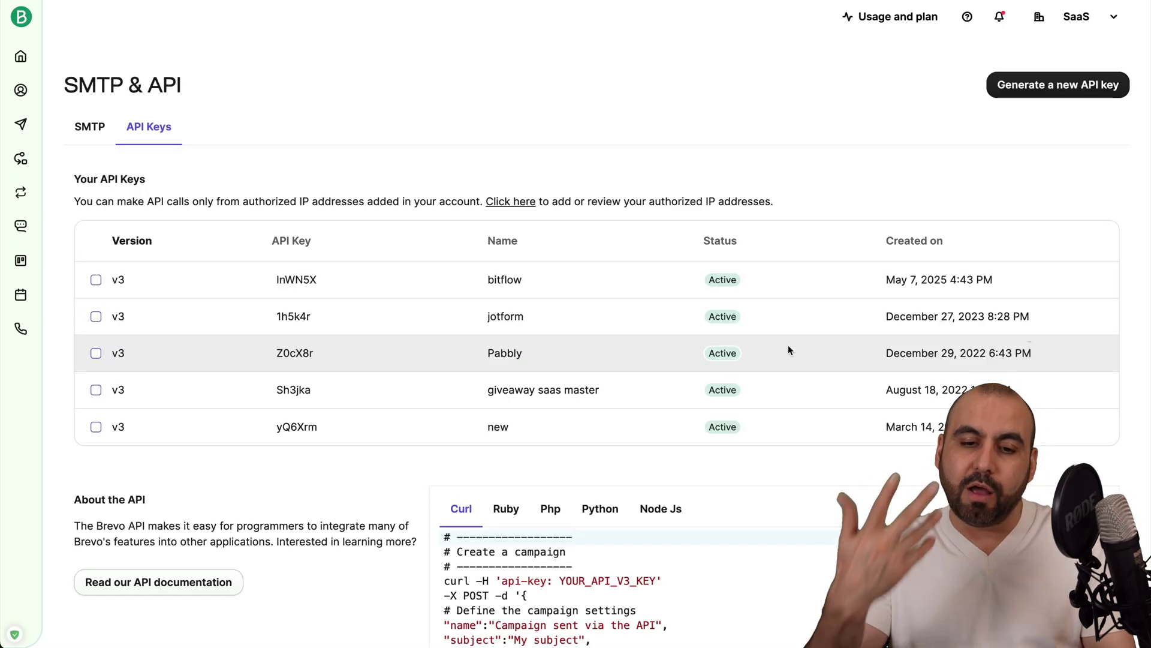
Generate and copy a new Brevo API key named 'bitflows'
left_click(1056, 85)
type("bitflows")
left_click(717, 208)
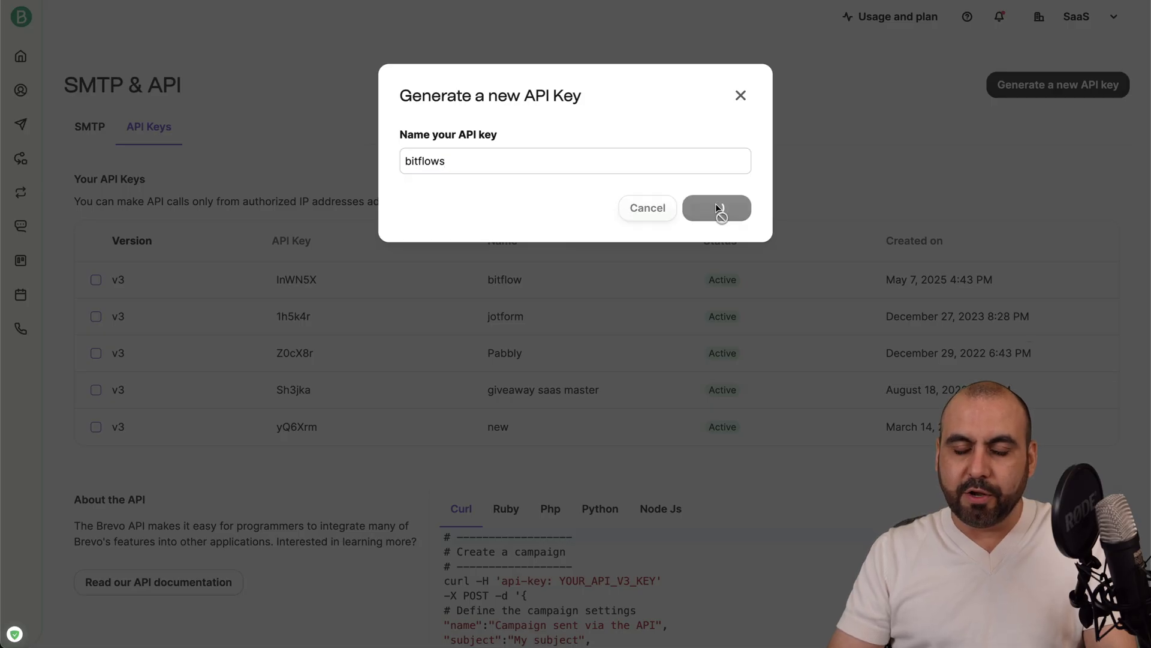
left_click(738, 197)
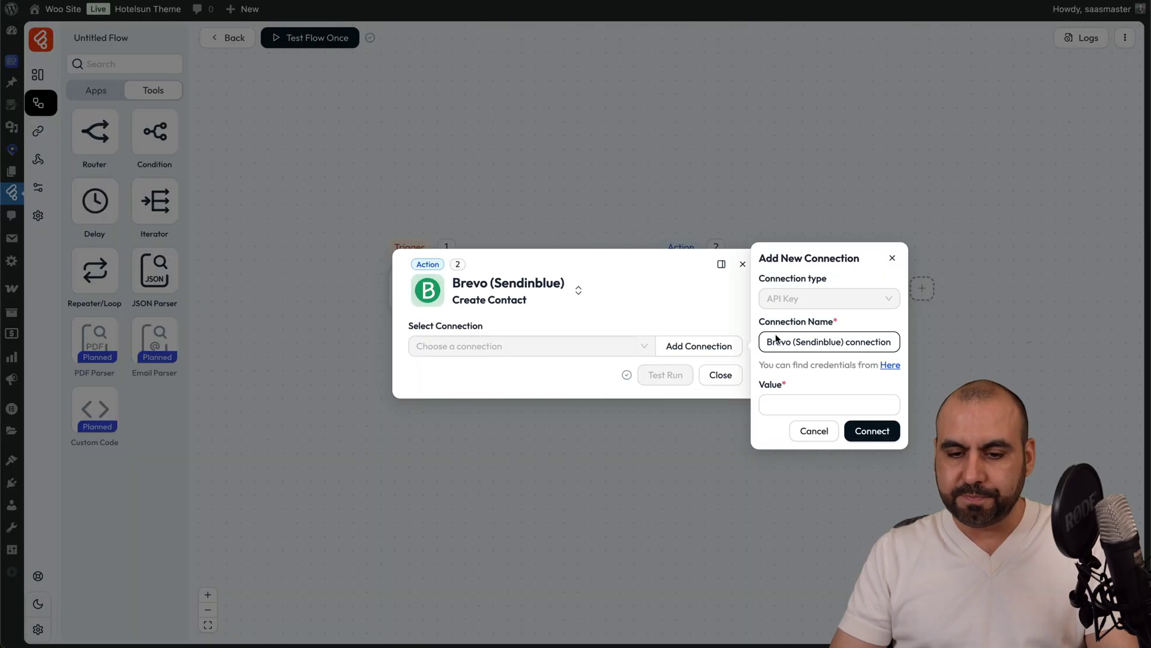
left_click(770, 404)
Connect Brevo with the pasted API key and target the TEST contact list
key("ctrl+v")
left_click(872, 430)
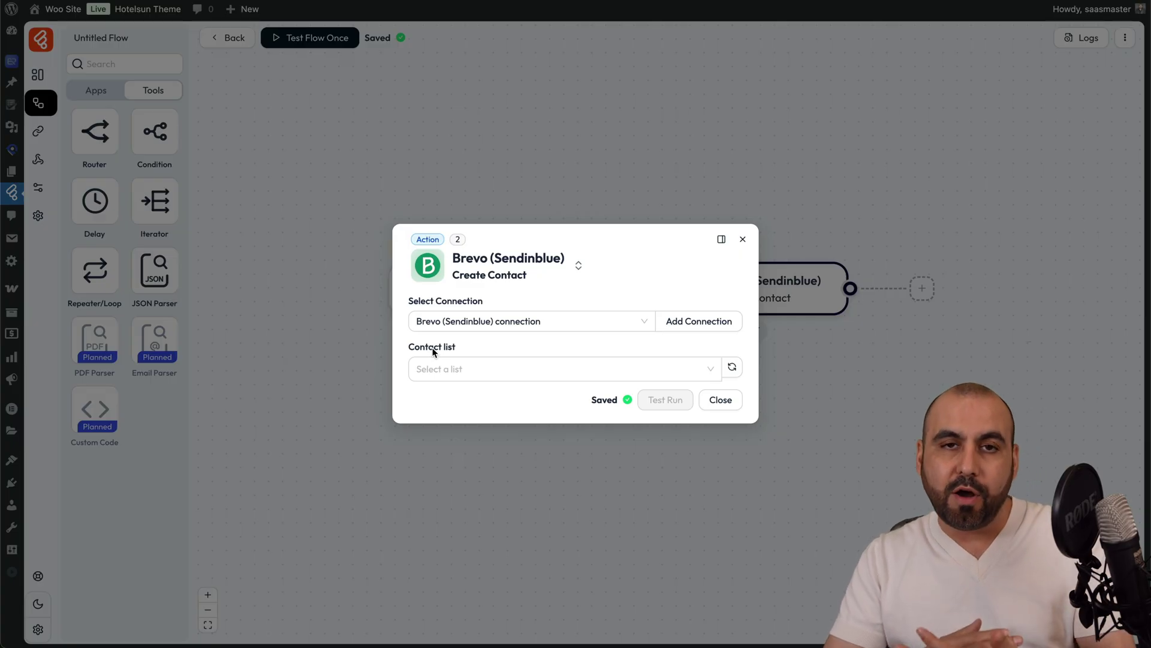
left_click(498, 369)
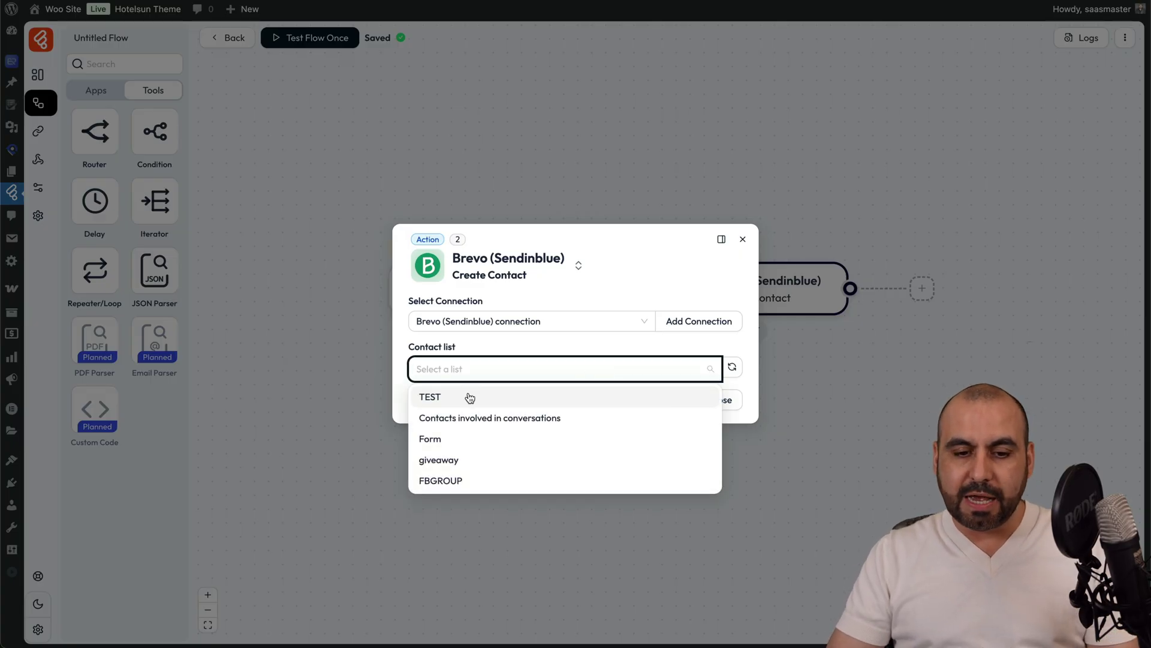
left_click(431, 398)
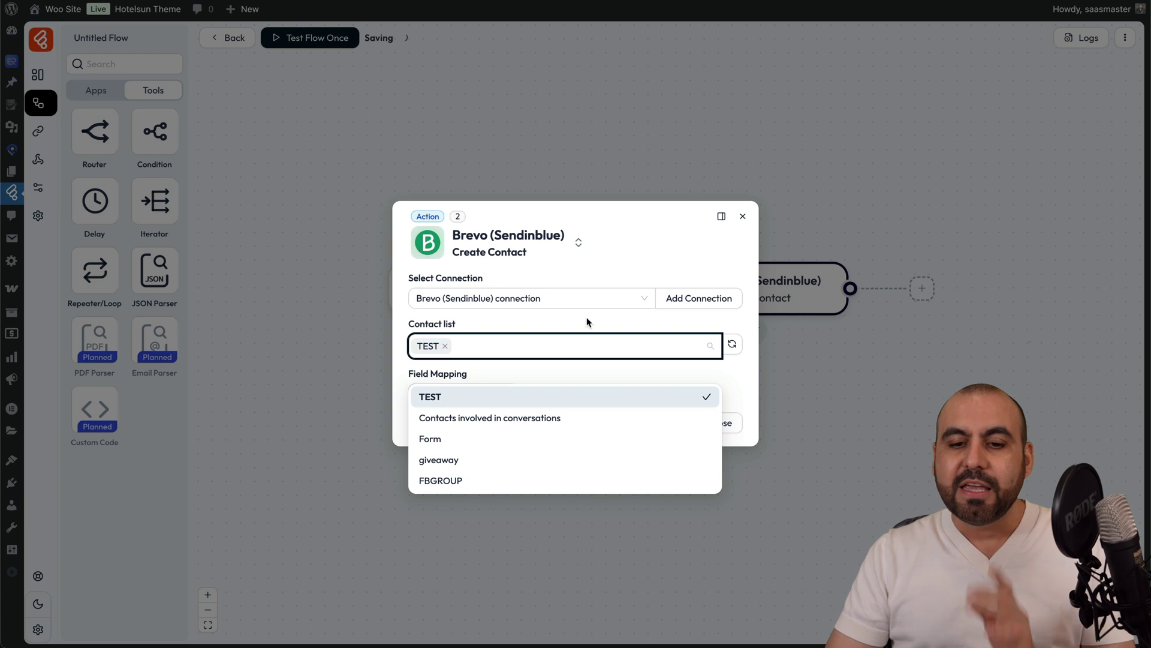
left_click(629, 320)
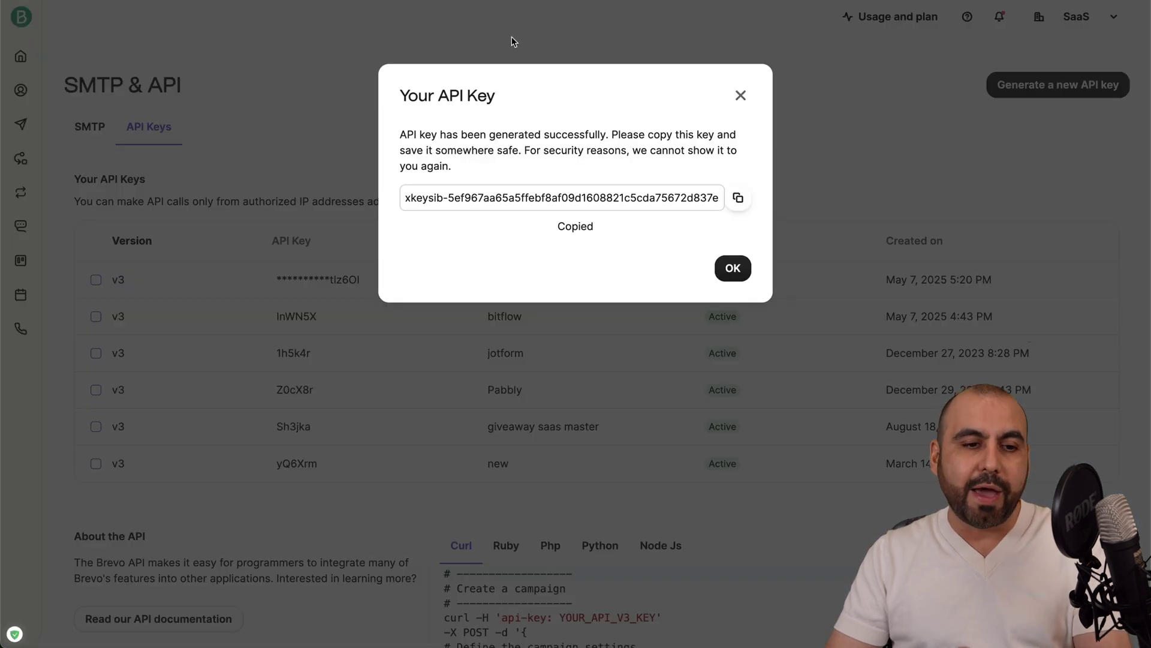
Dismiss the API key dialog and go to Brevo's Contacts > Lists page
left_click(729, 268)
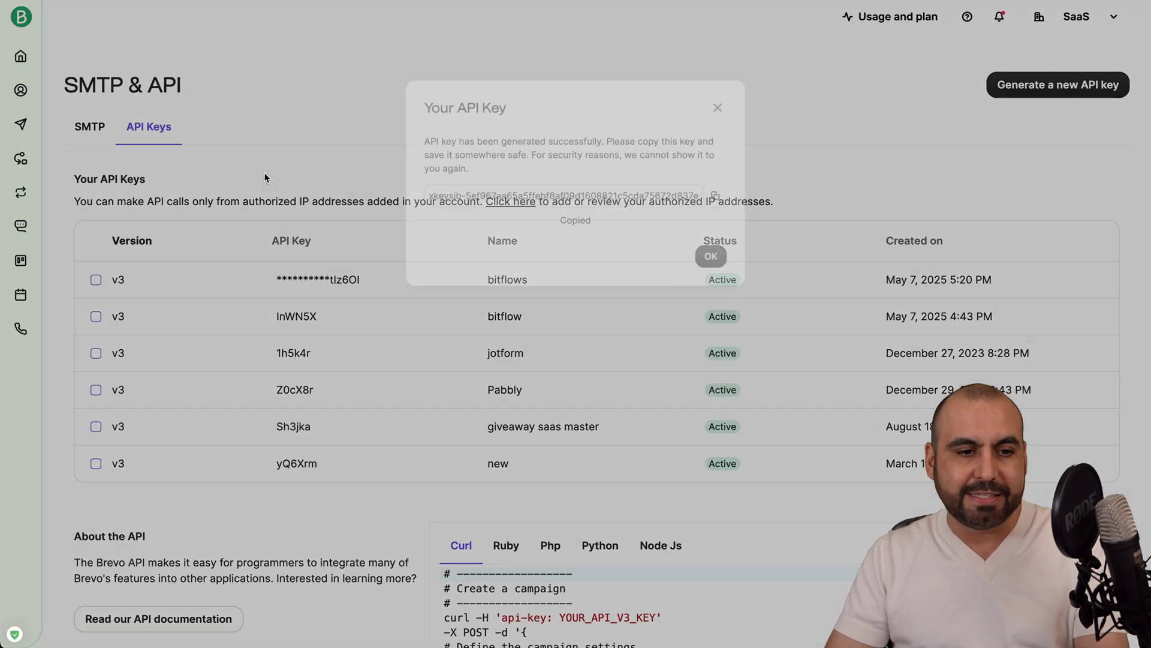
mouse_move(20, 90)
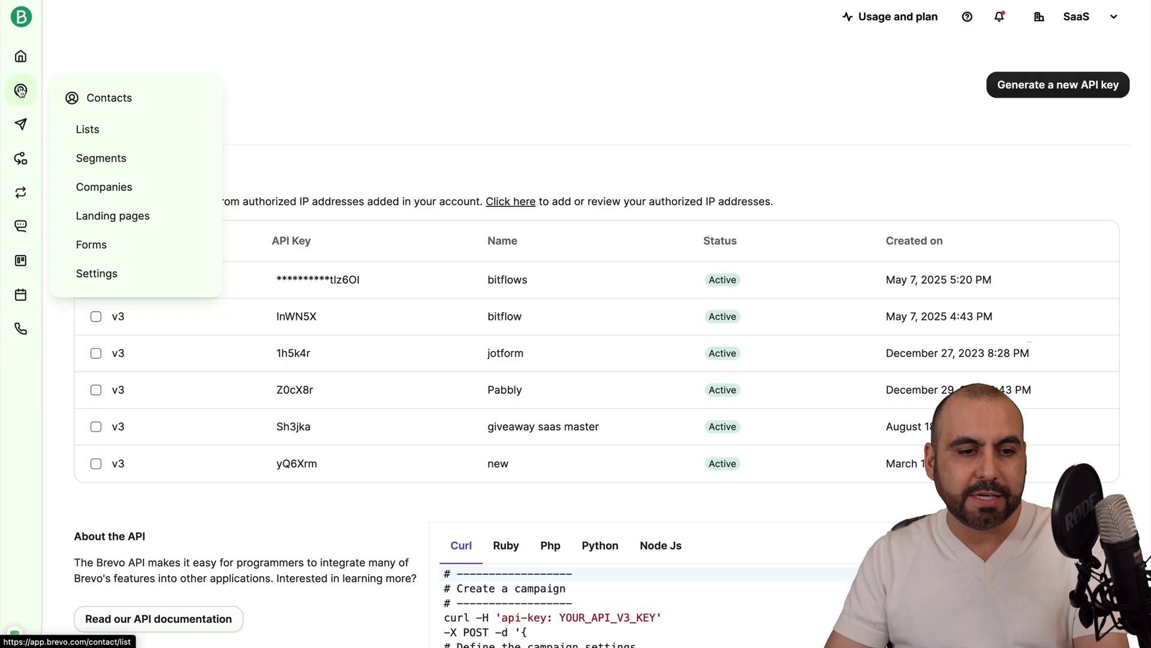
left_click(124, 140)
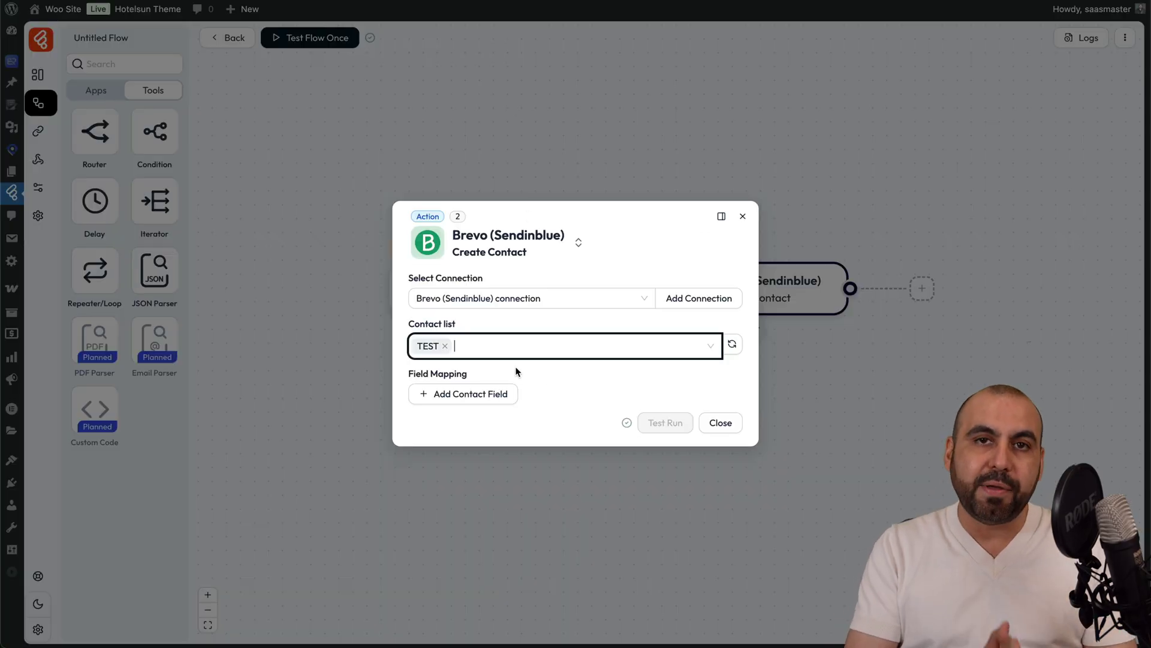
Map the Brevo Email field to the form's your-email value
left_click(487, 394)
left_click(549, 390)
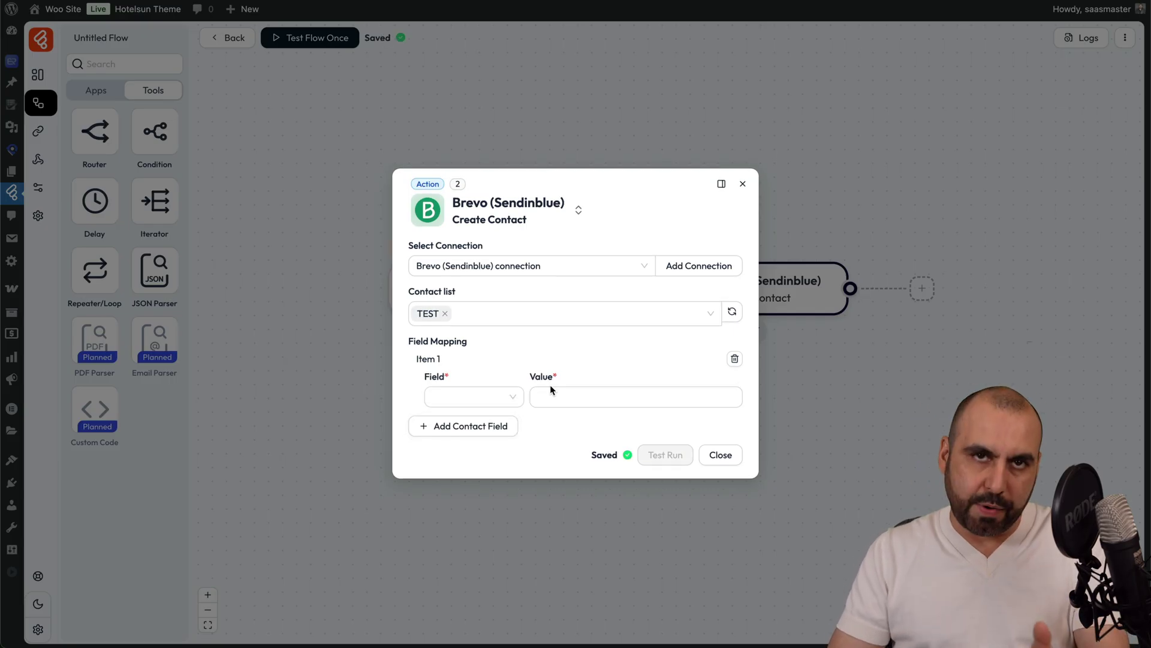
left_click(498, 401)
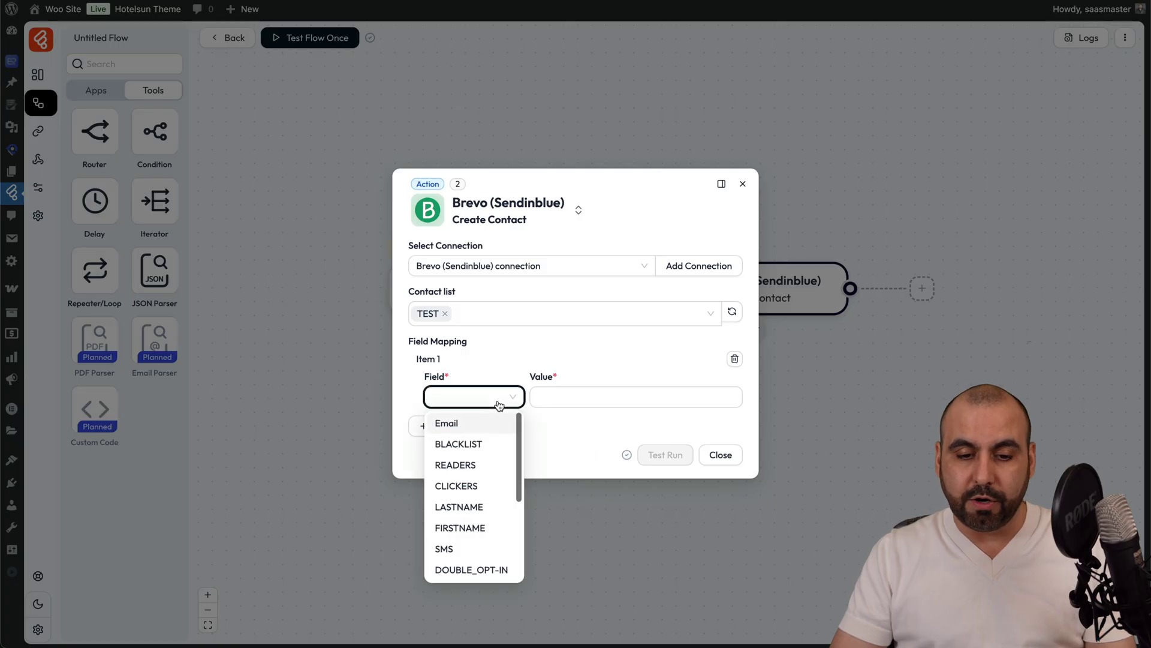
left_click(471, 426)
left_click(560, 395)
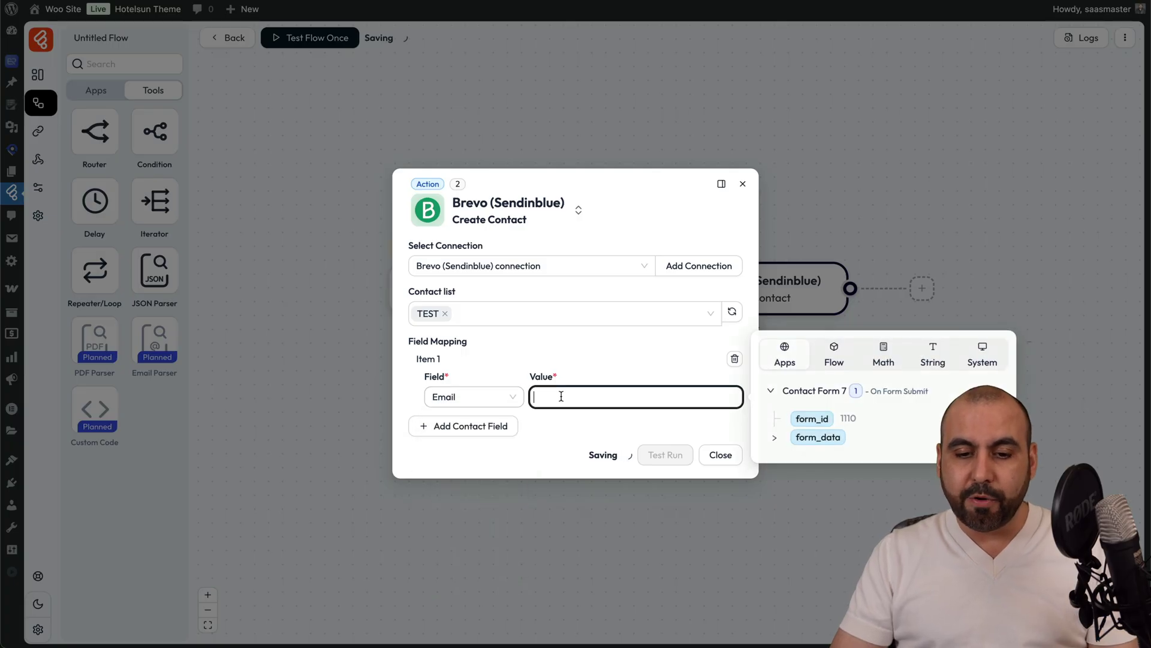
left_click(774, 440)
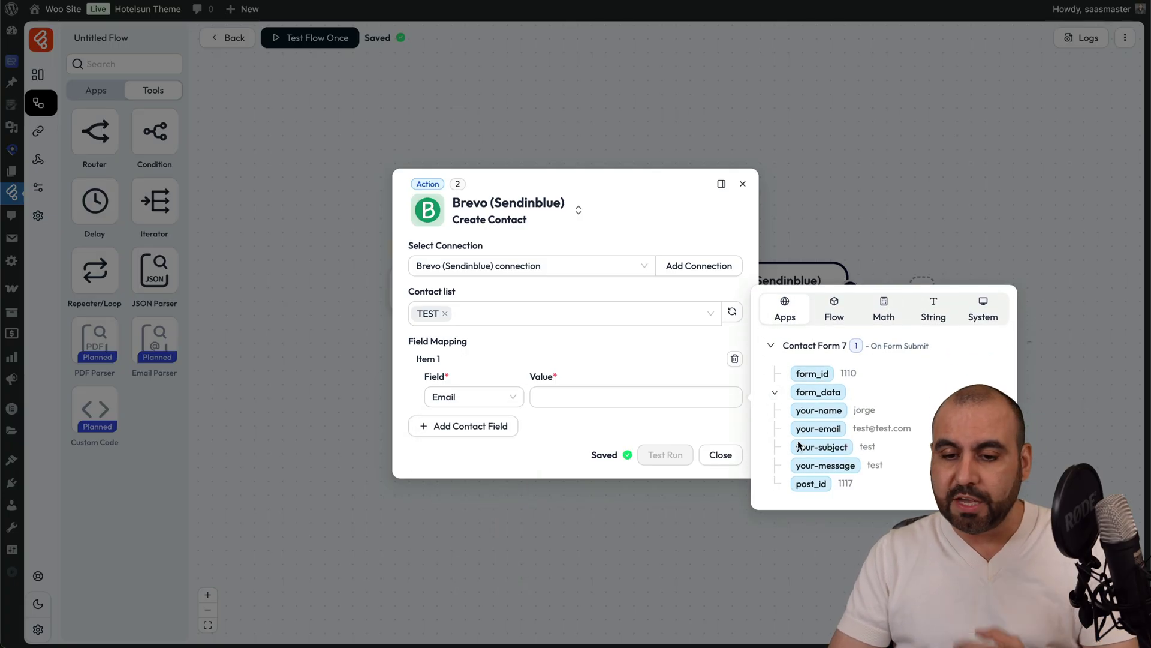
left_click(831, 427)
Add a FIRSTNAME mapping filled with the form's your-name, then close the Brevo settings
left_click(471, 427)
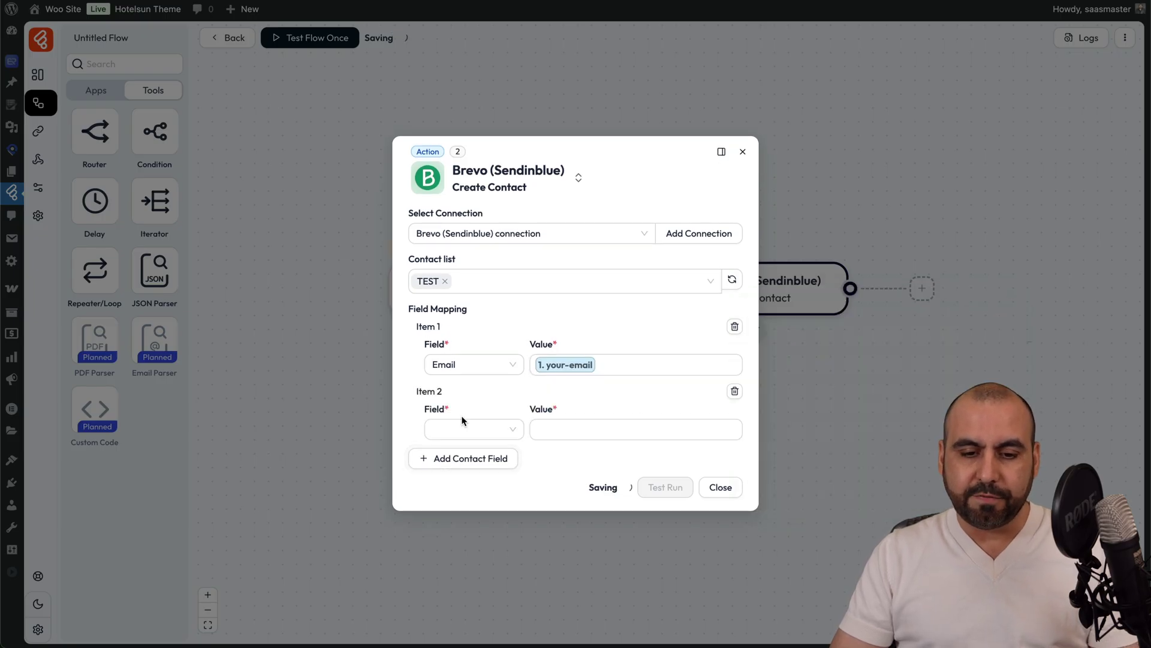
left_click(476, 431)
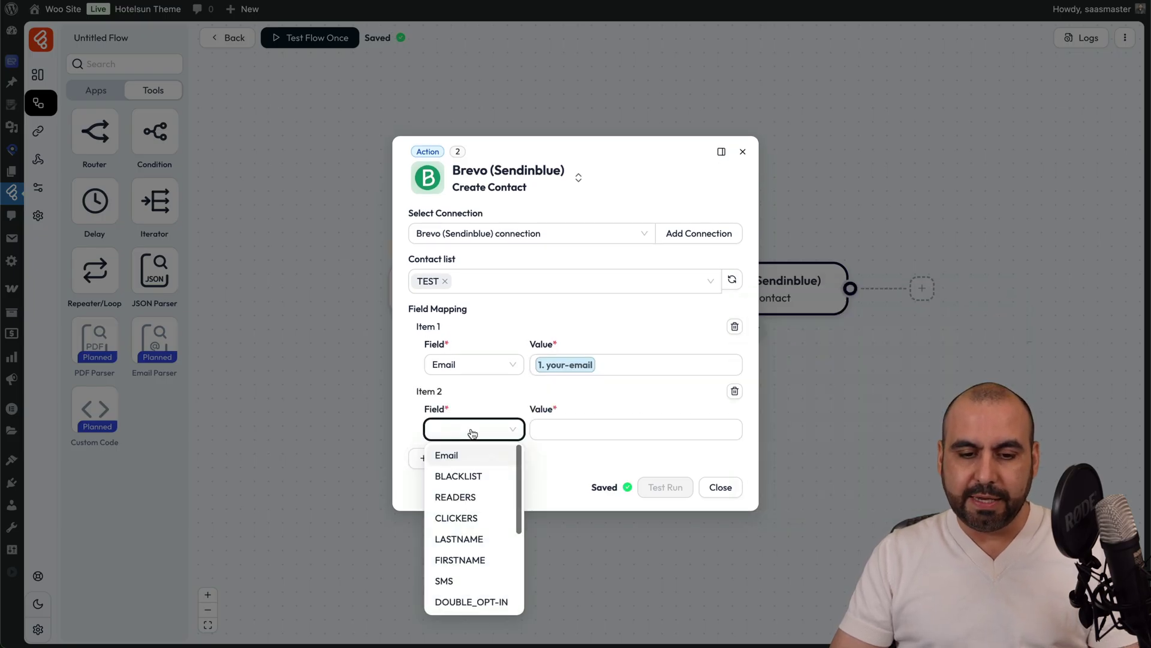
left_click(483, 557)
left_click(586, 420)
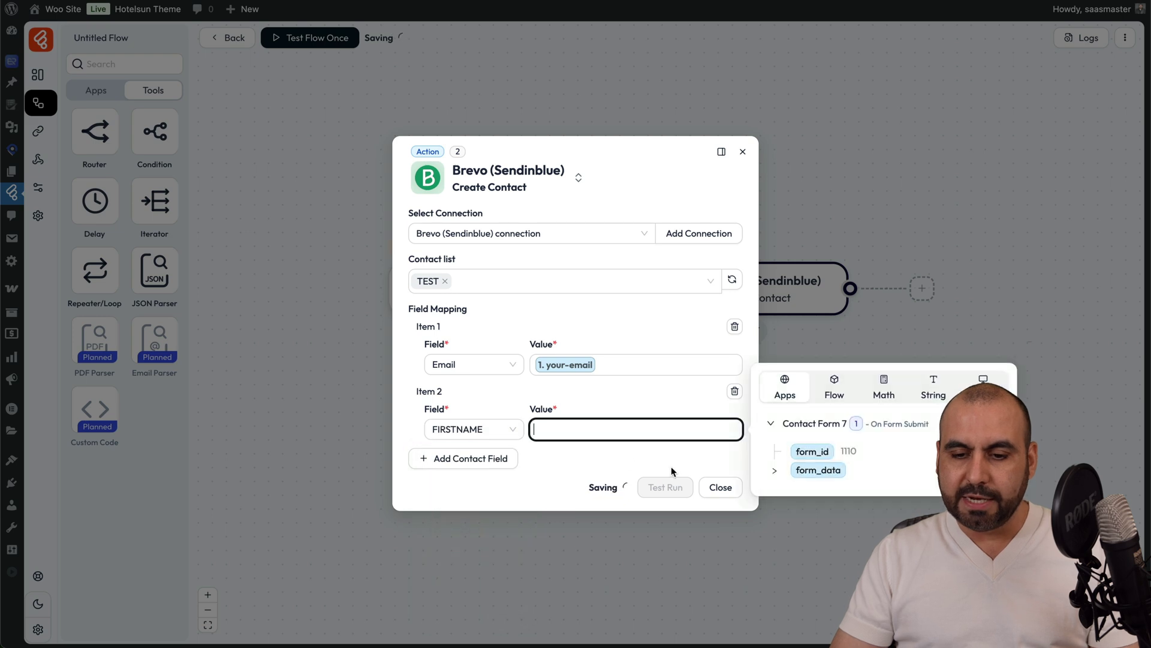
left_click(774, 470)
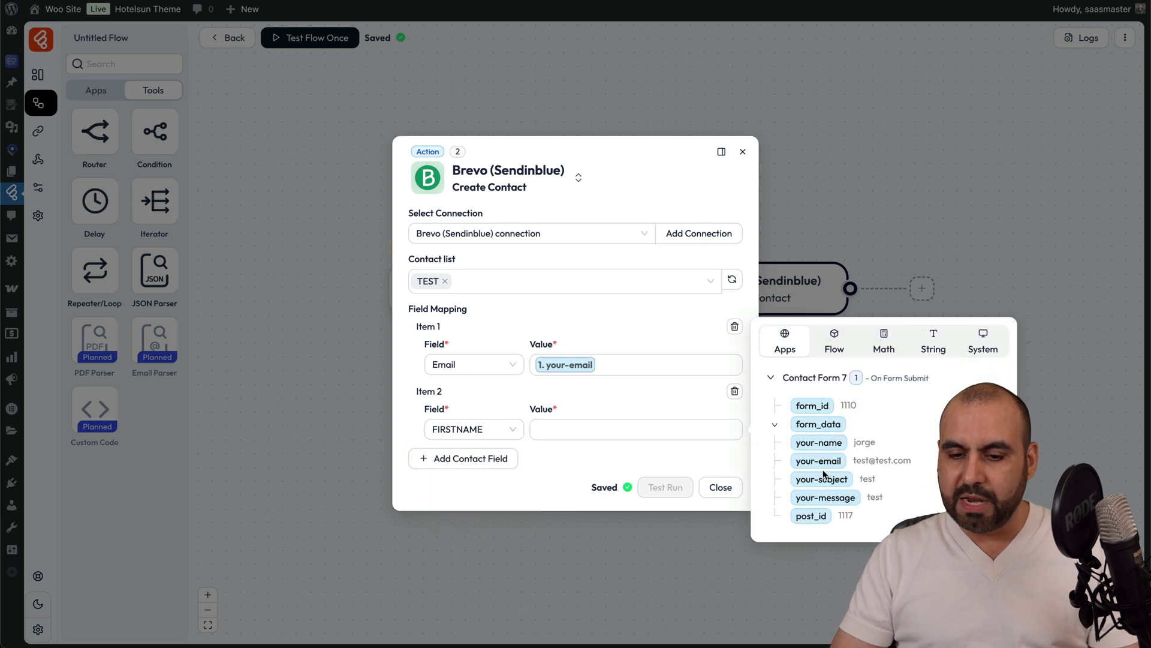
left_click(804, 445)
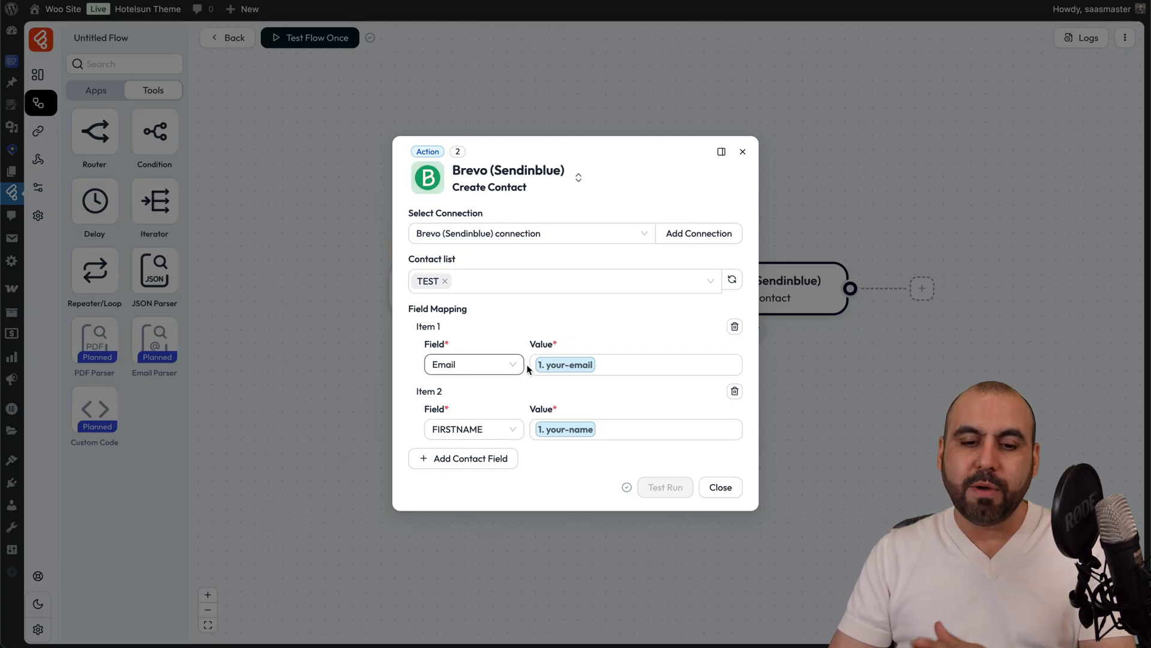
mouse_move(549, 427)
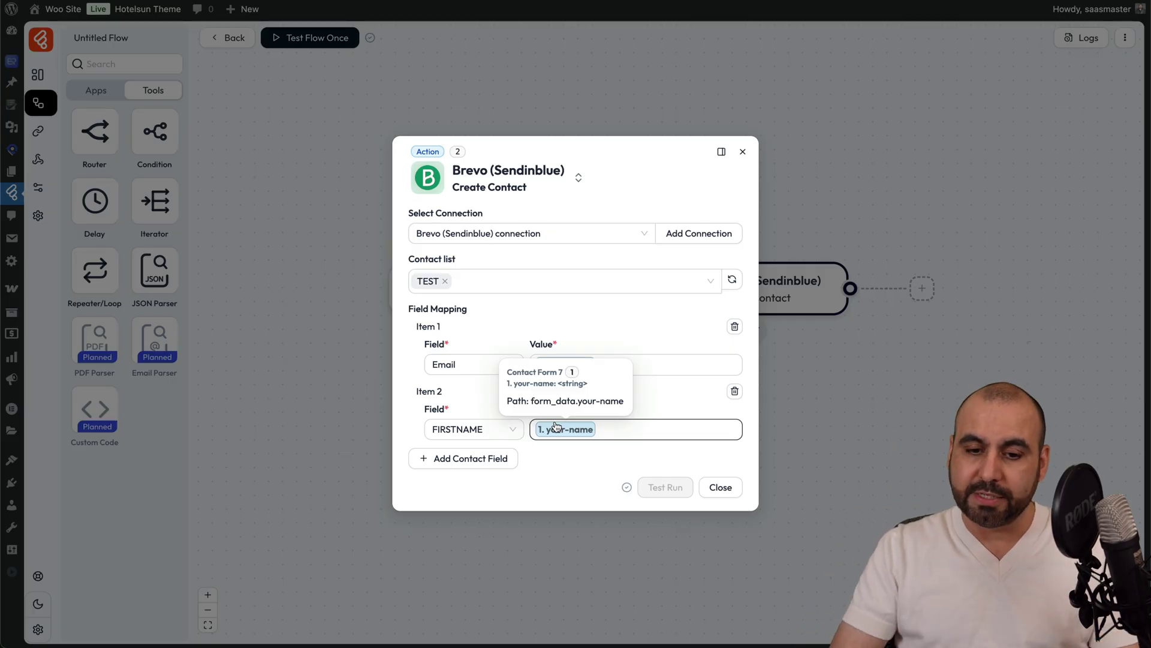
left_click(713, 487)
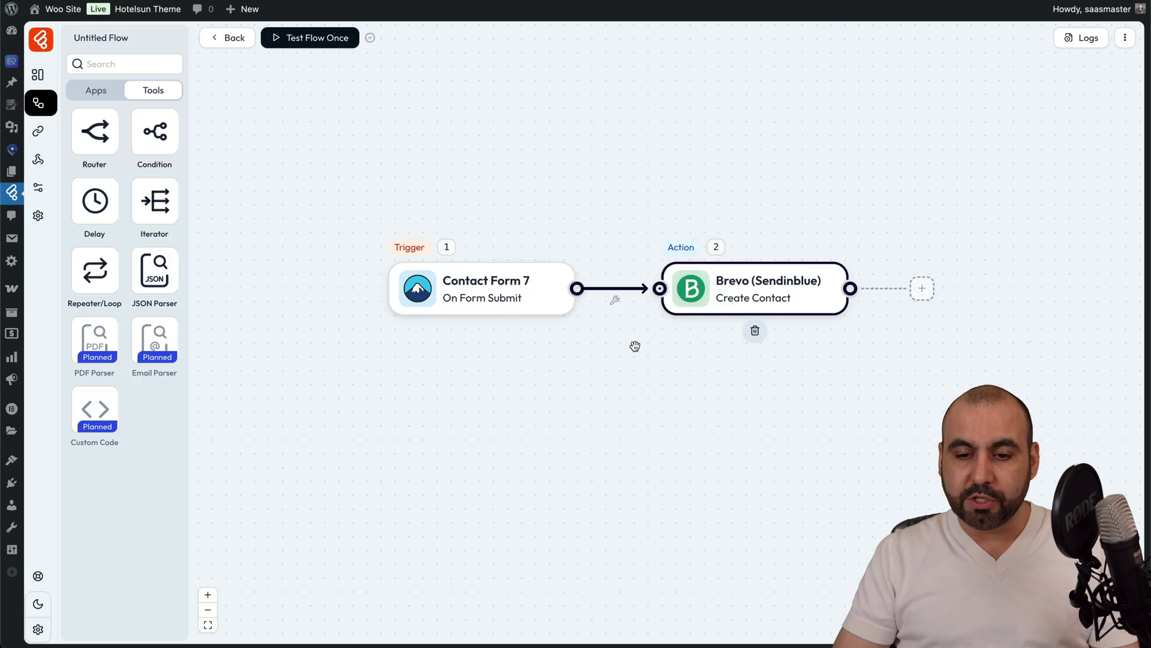
Start a one-time test run of the flow that listens for a new form response
scroll(717, 388, "right", 3)
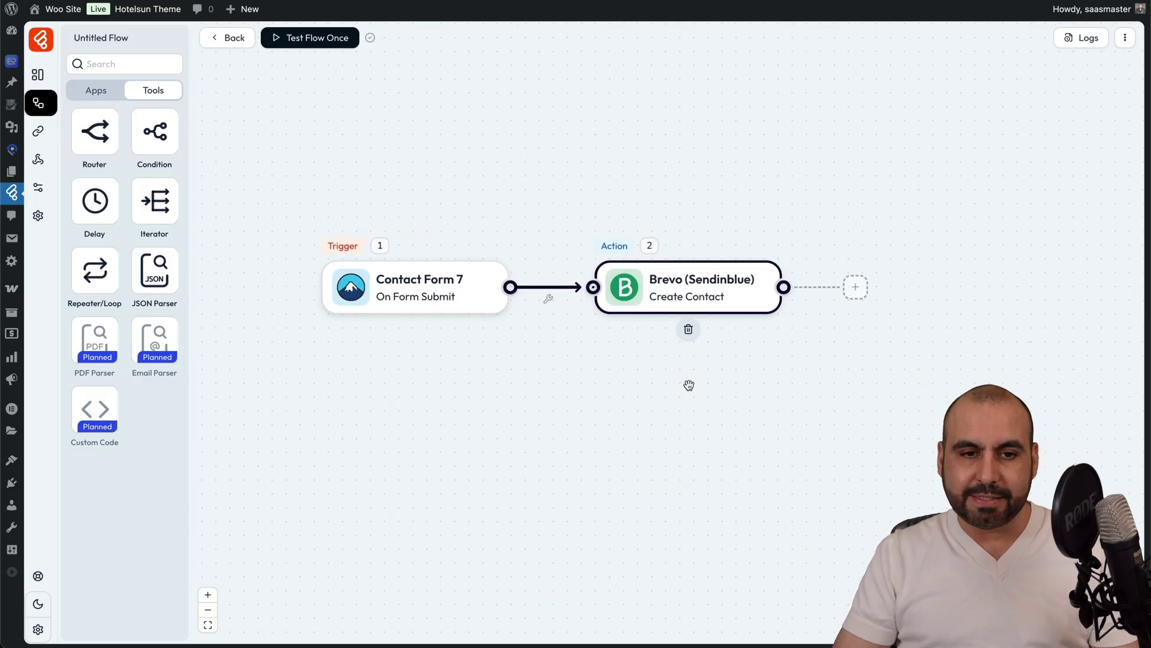
left_click(312, 45)
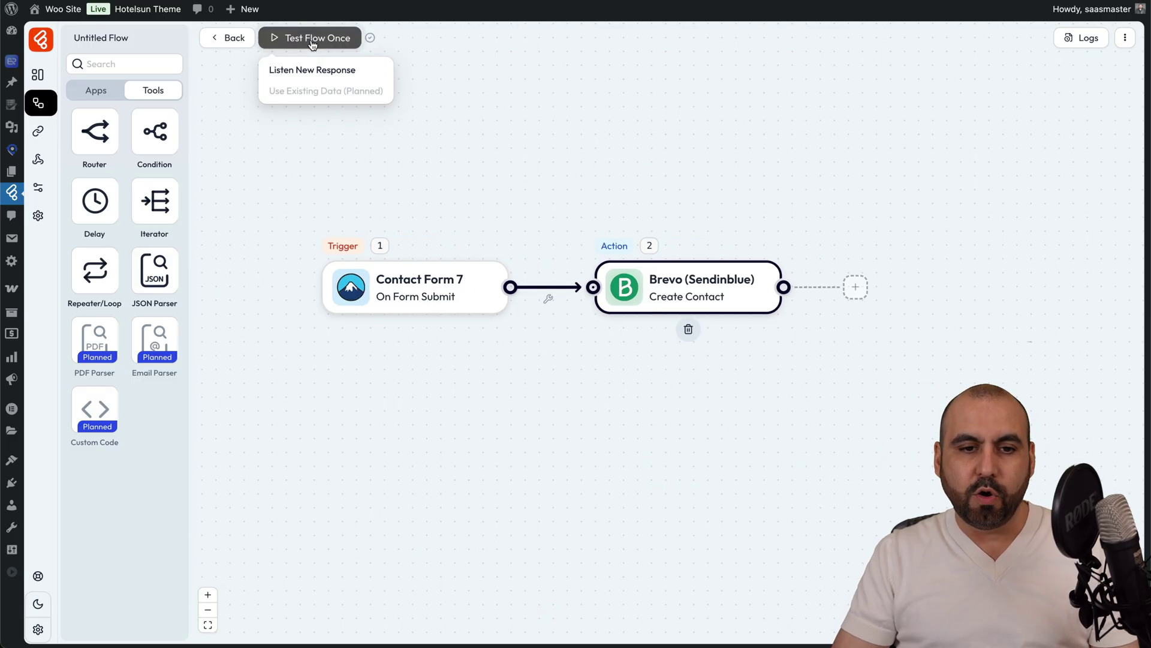
left_click(346, 72)
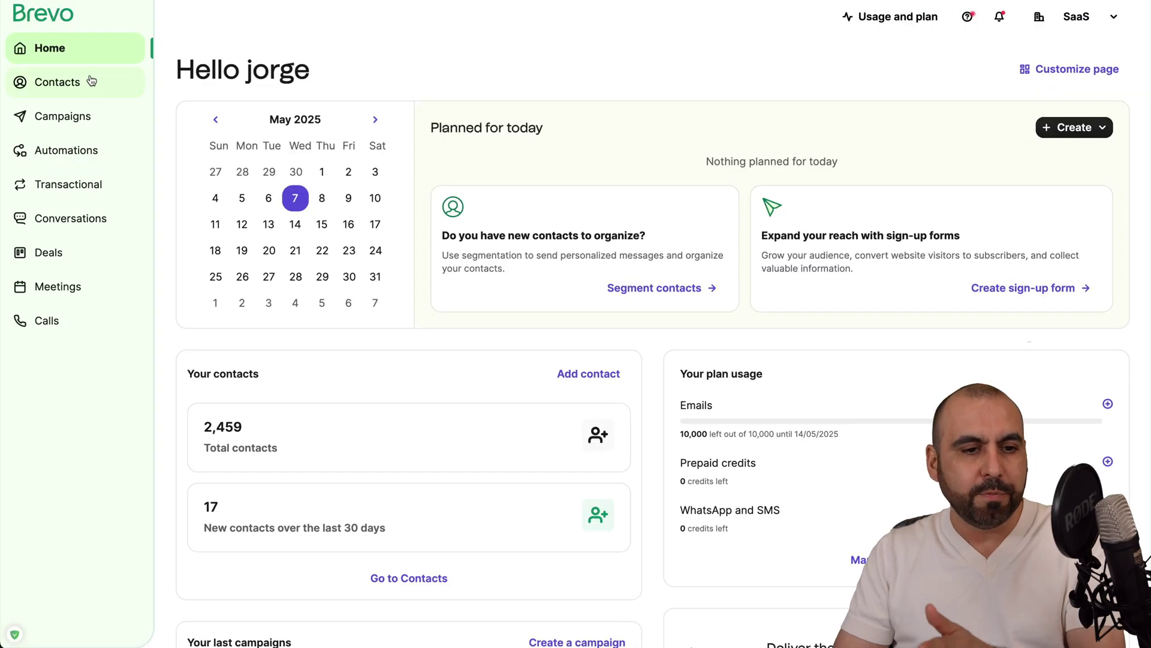
View Brevo's TEST contact list, which shows 0 contacts
left_click(91, 82)
left_click(64, 120)
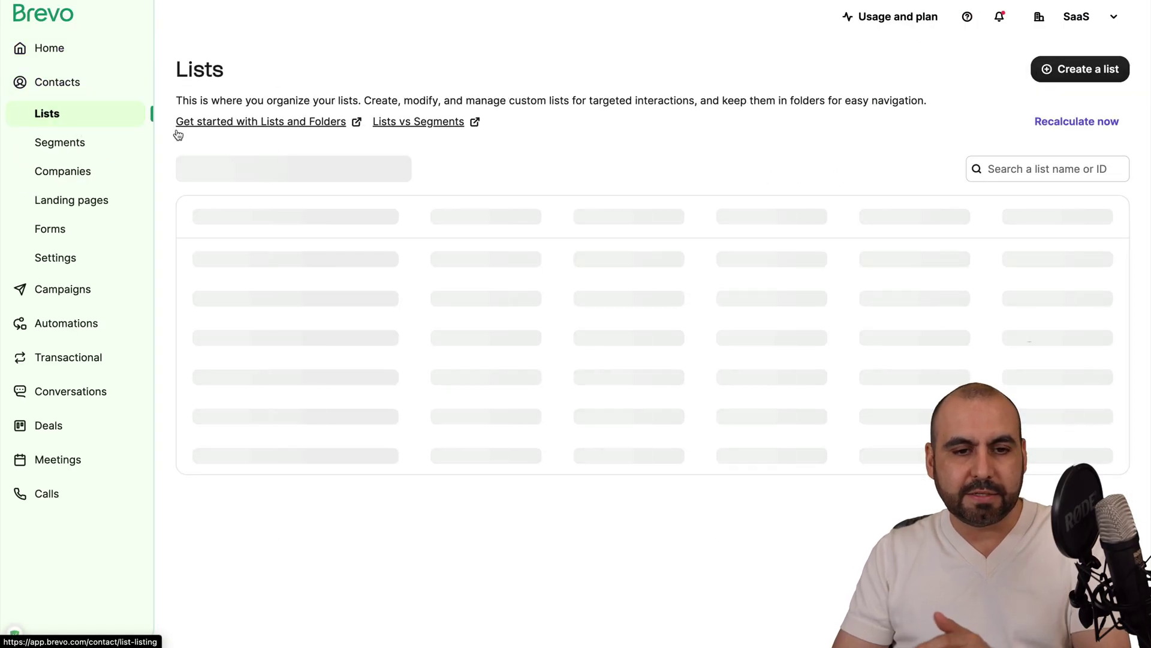
left_click(204, 255)
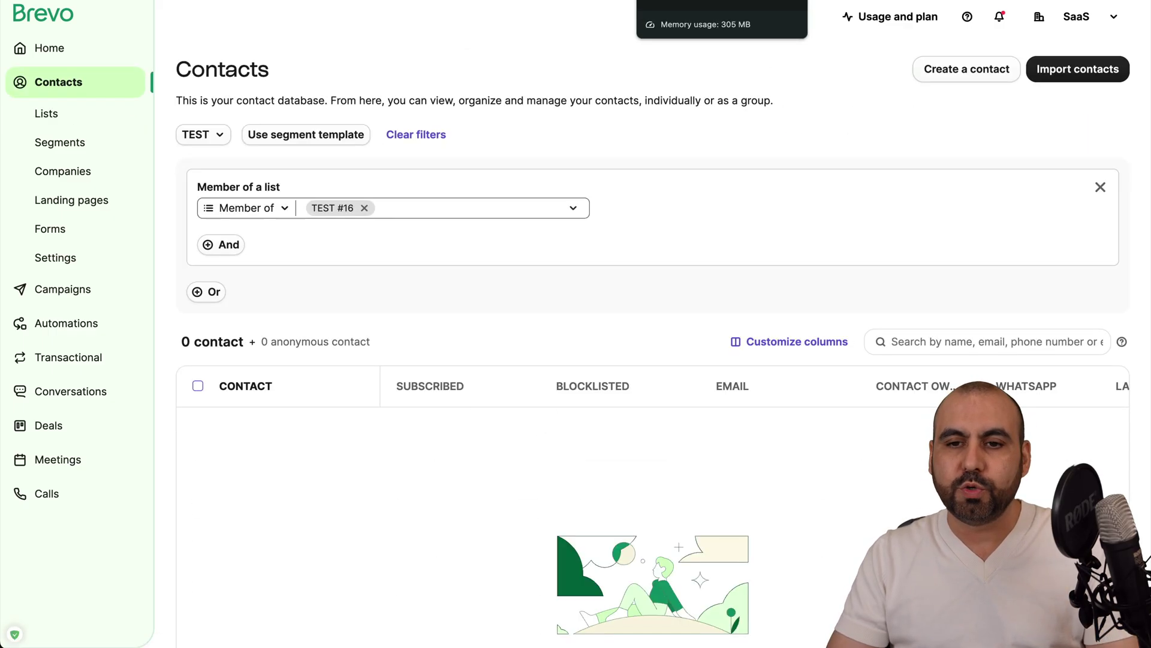
Submit the filled-in contact form, then go back to the Brevo contacts page
left_click(840, 1)
left_click(525, 483)
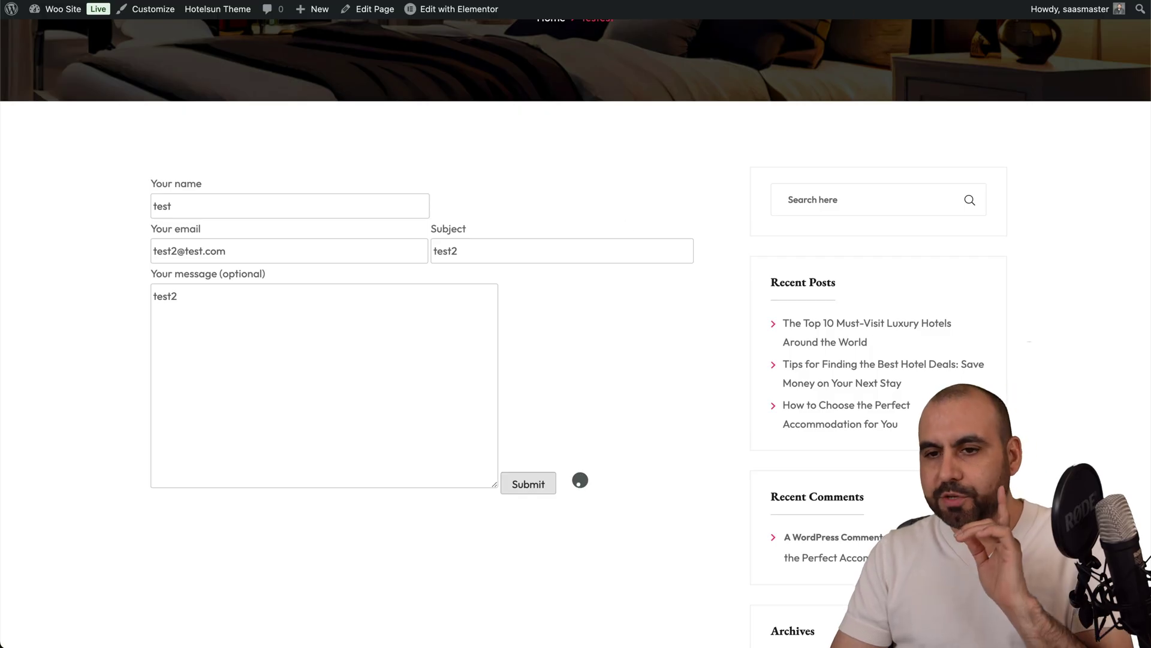
left_click(839, 1)
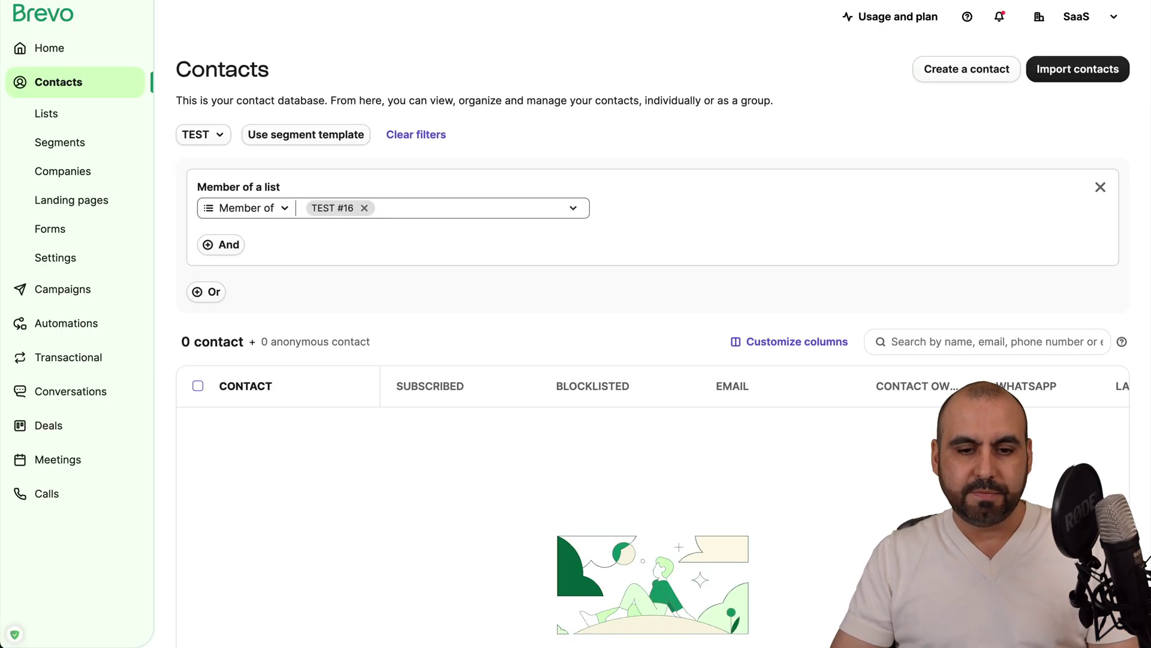
Reload the Brevo Contacts page to check for the newly submitted contact
left_click(72, 0)
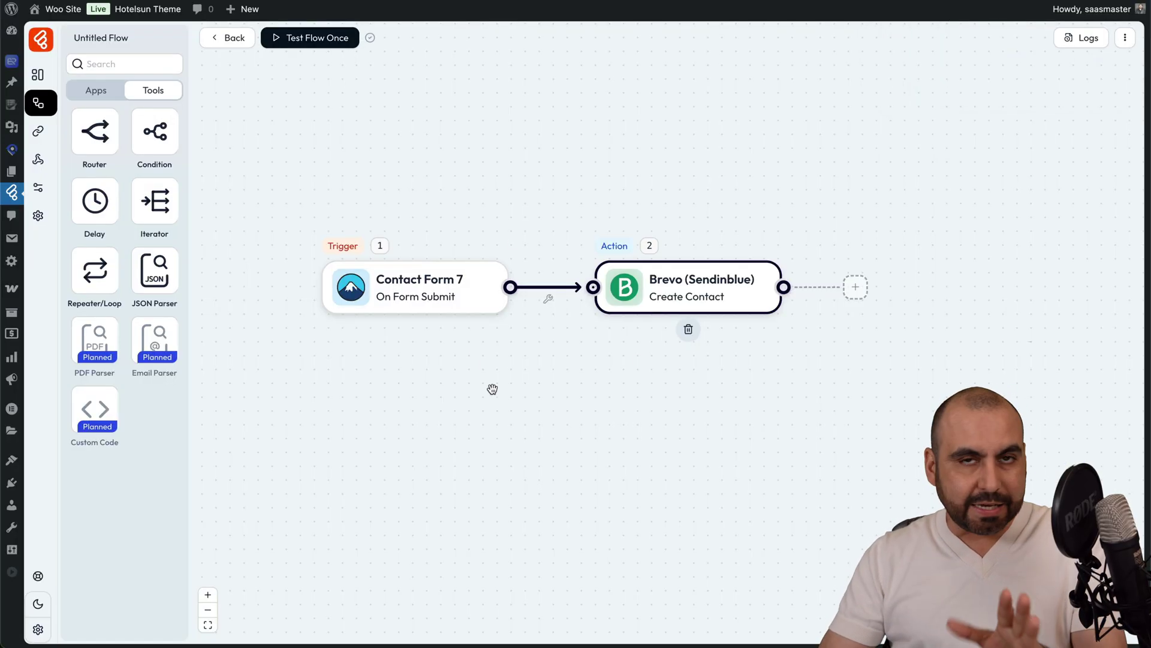
Scroll up on the Bit Flows flow canvas
scroll(736, 402, "up", 2)
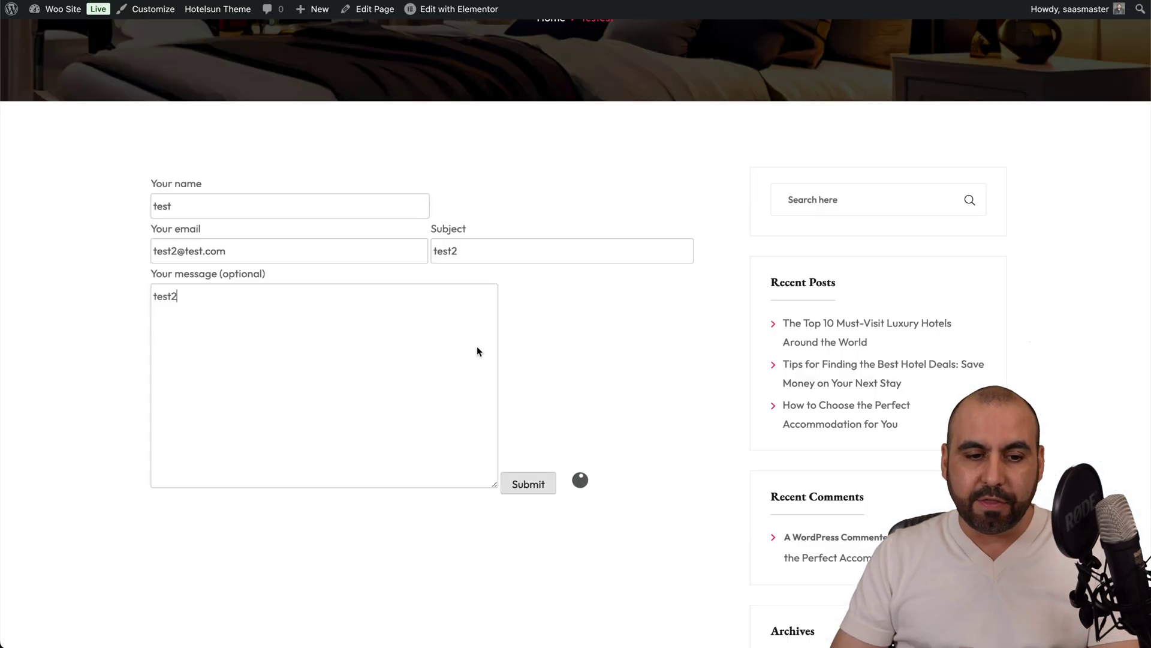
Select the 'test2' message text in the form and return to the flow builder
double_click(171, 299)
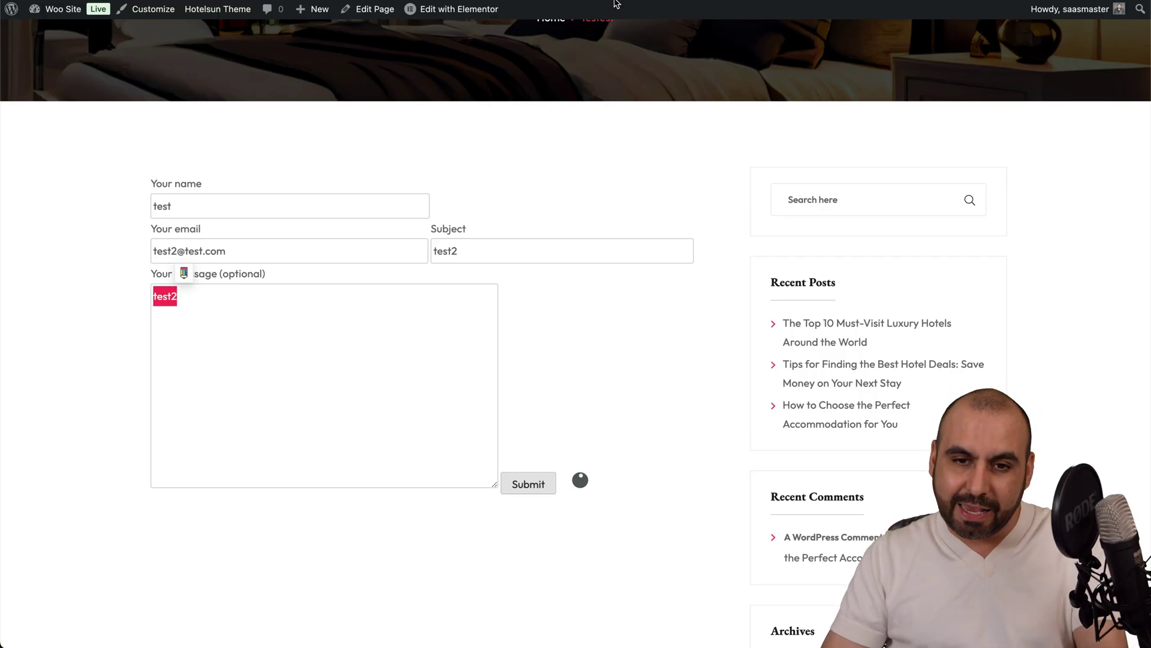
left_click(390, 8)
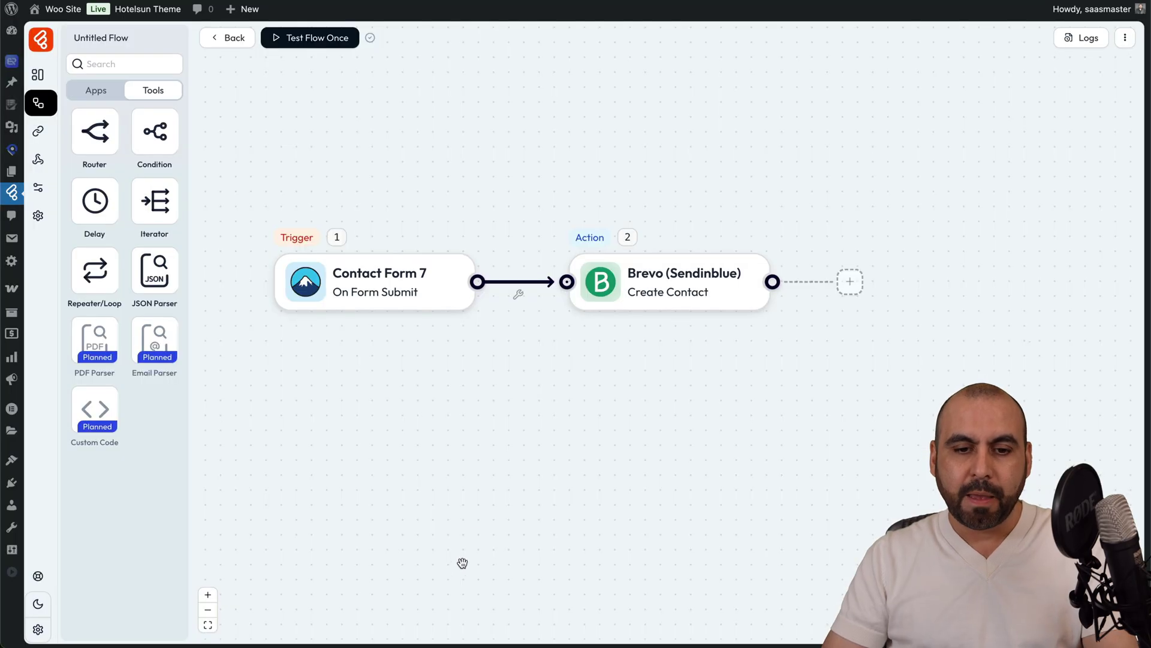
Unlink the Contact Form 7 trigger from Brevo and insert a new step between them
left_click(542, 306)
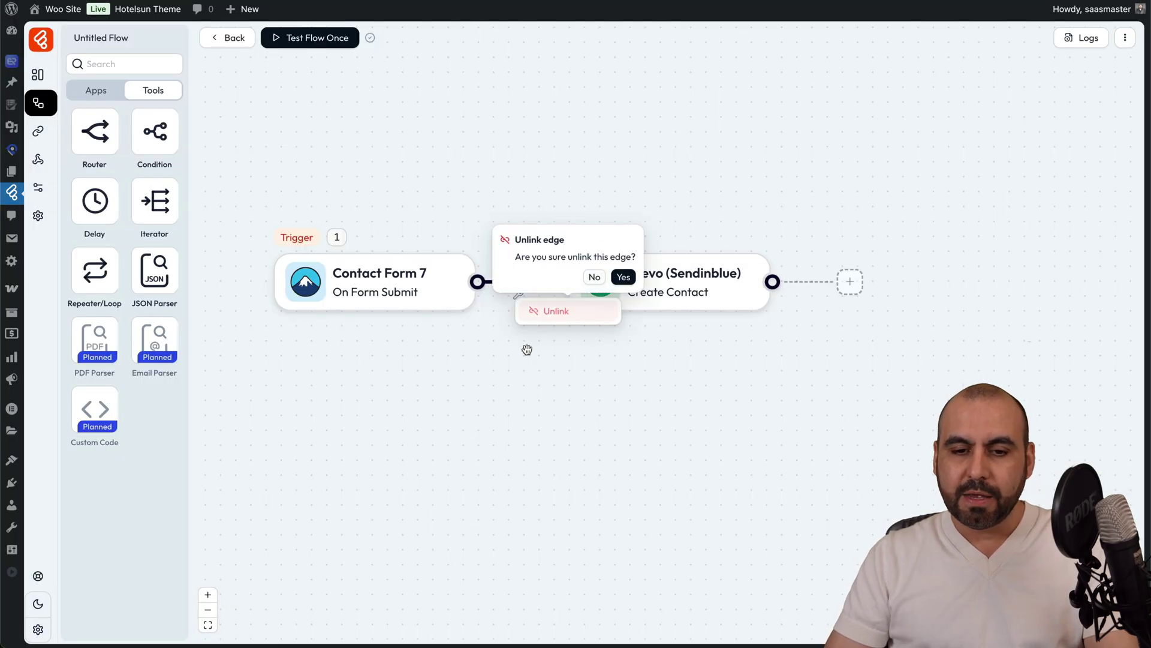
left_click(622, 275)
left_click(552, 284)
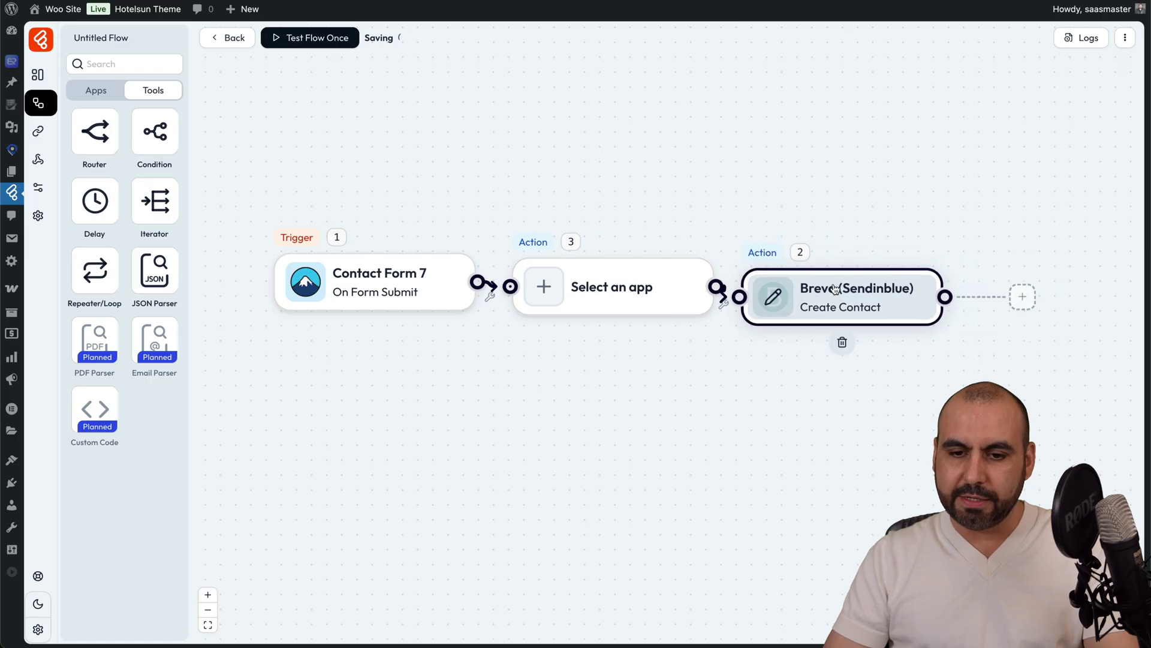
Make the new step an OpenAI Create a Chat Completion action
left_click(546, 286)
left_click(595, 64)
type("open")
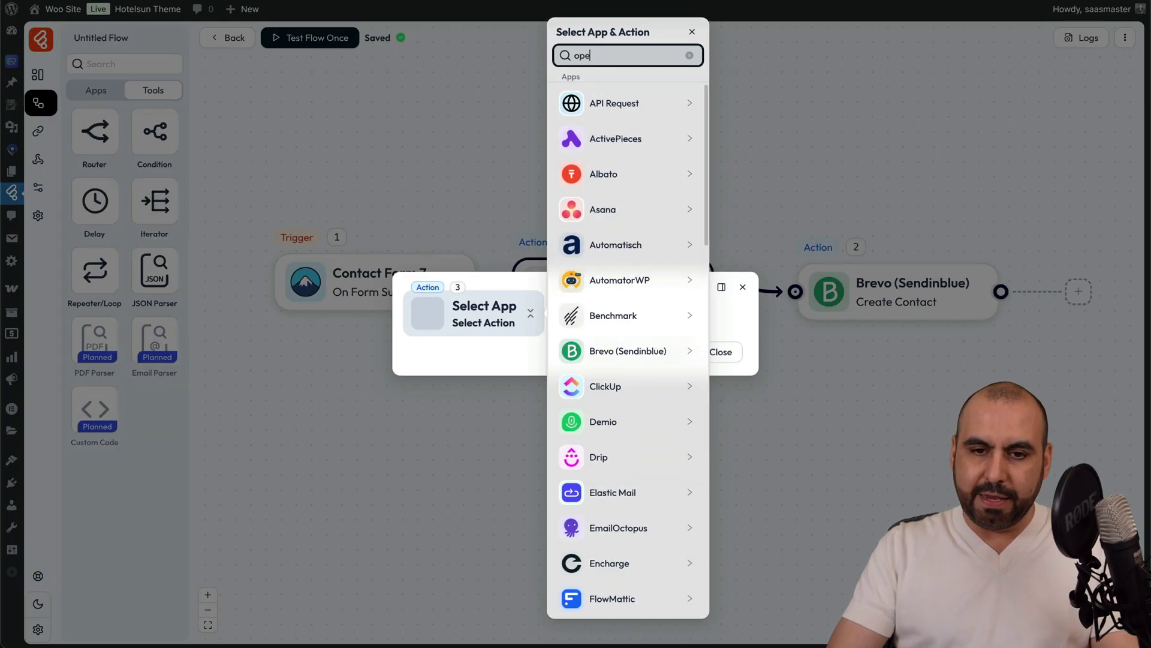
left_click(629, 102)
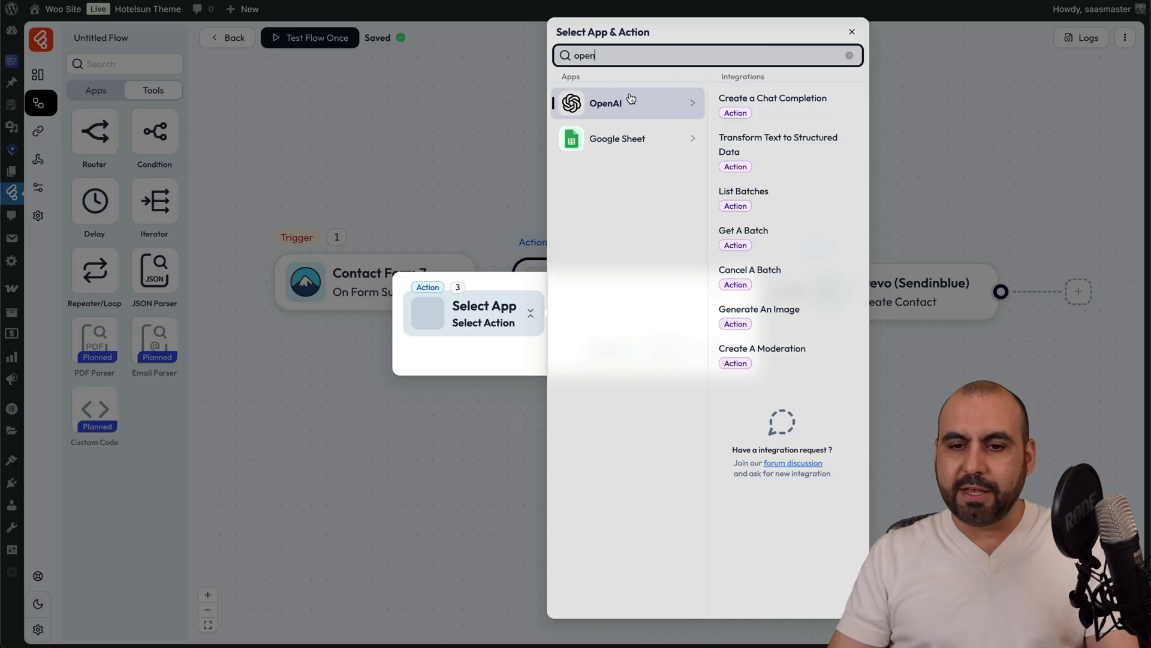
left_click(793, 120)
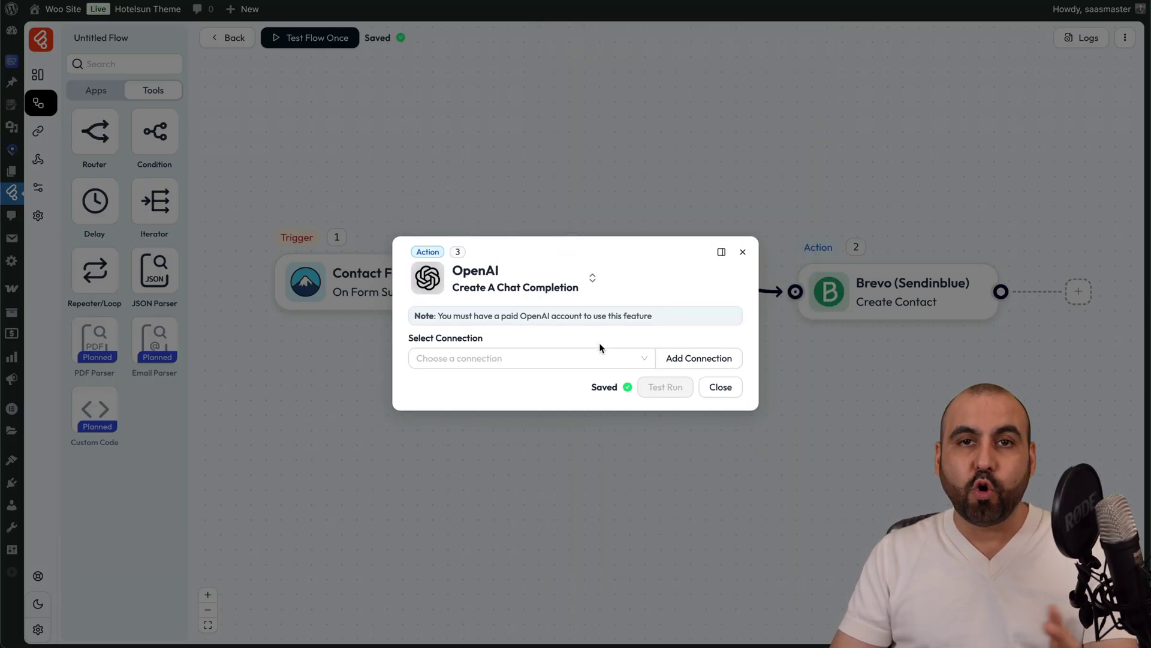
Create and save a new 'OpenAI connection' for the chat completion step
left_click(689, 358)
left_click(795, 354)
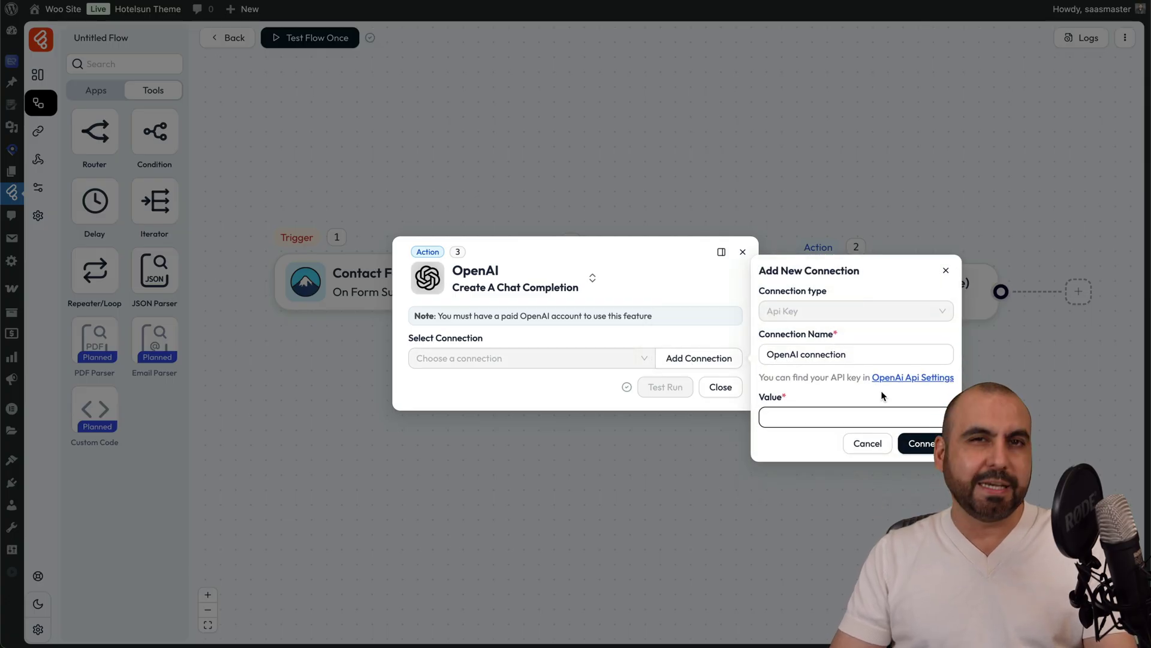
left_click(918, 444)
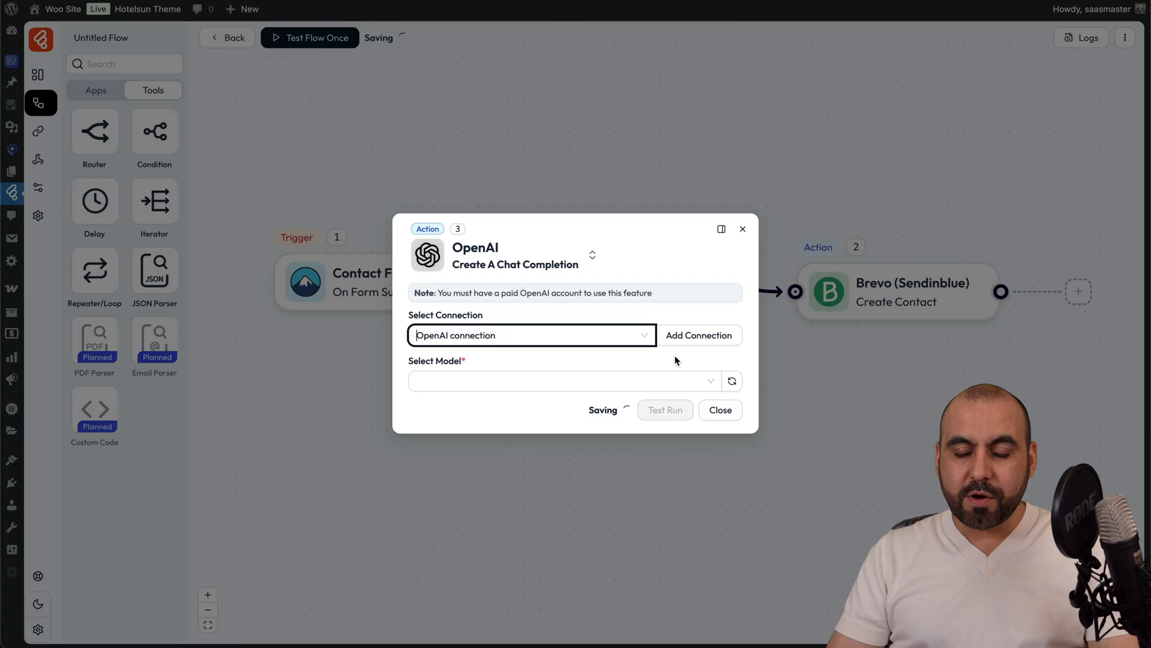
Choose model gpt-4.1-nano, set max completion tokens to 10, and add a message
left_click(696, 380)
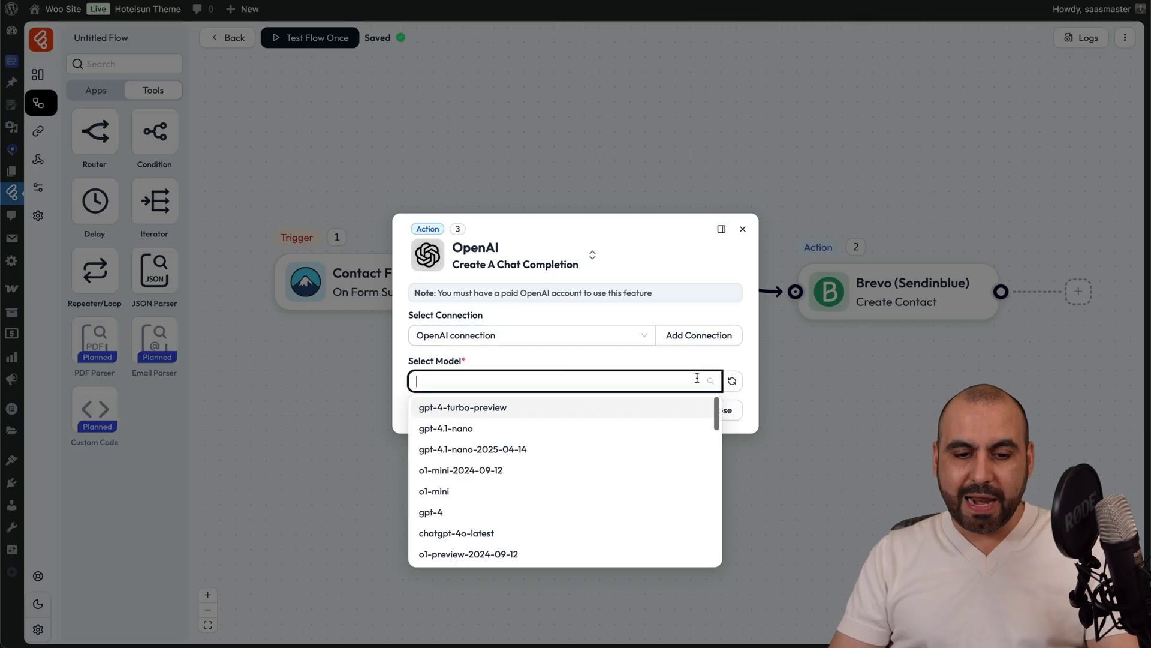
left_click(487, 429)
left_click(536, 331)
type("10")
left_click(545, 412)
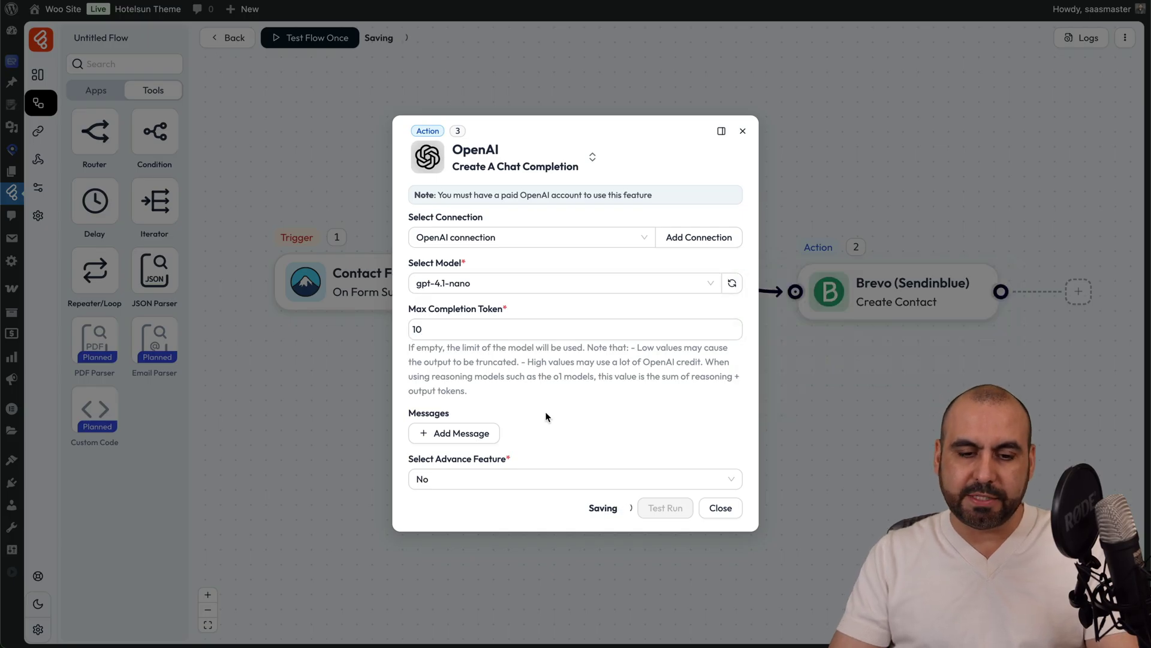
left_click(463, 434)
left_click(495, 414)
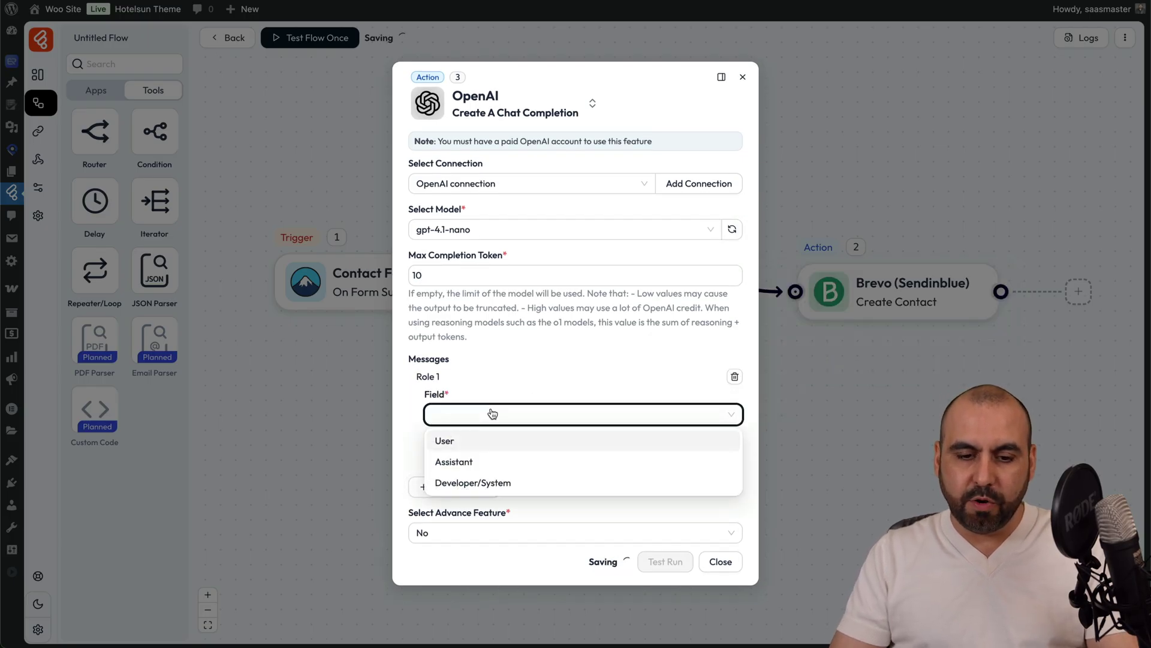
Set the message role to User and paste in the sentiment-tagging prompt
left_click(475, 440)
left_click(485, 457)
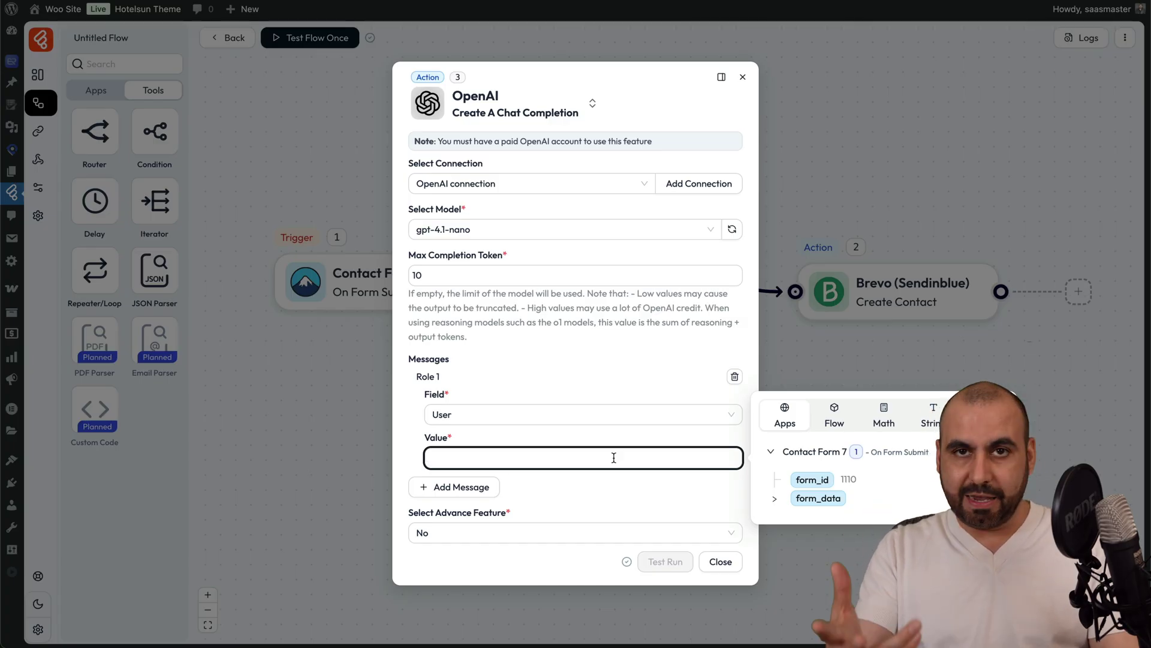
key("ctrl+v")
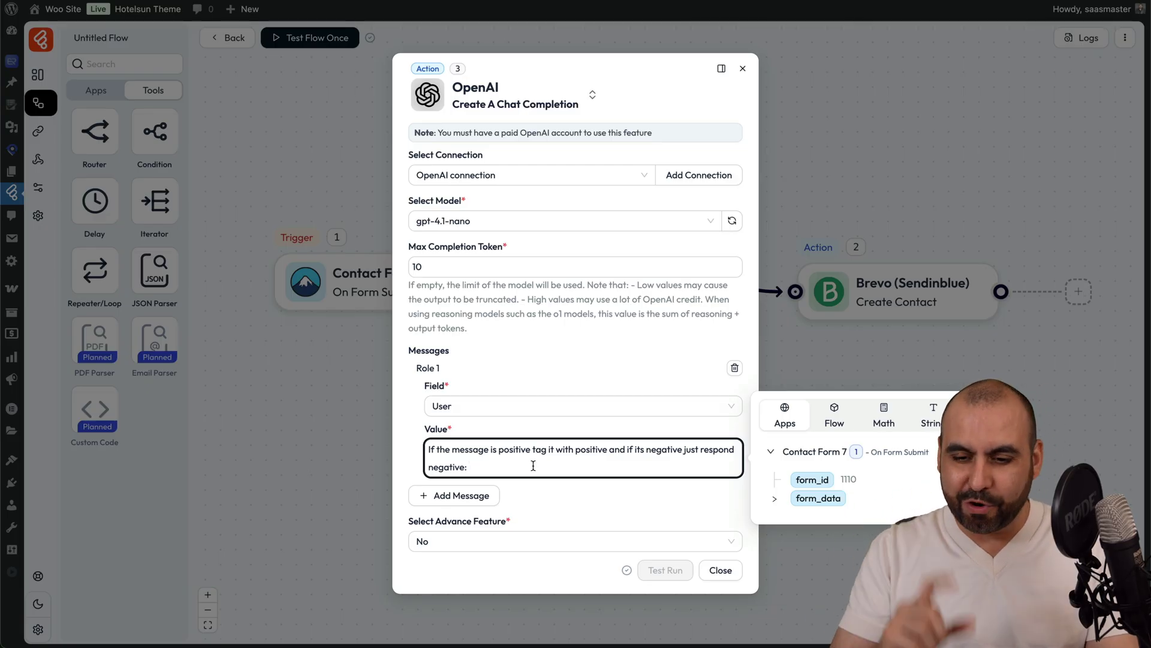
Insert the form's your-message and your-subject into the prompt and close the OpenAI step
left_click(774, 498)
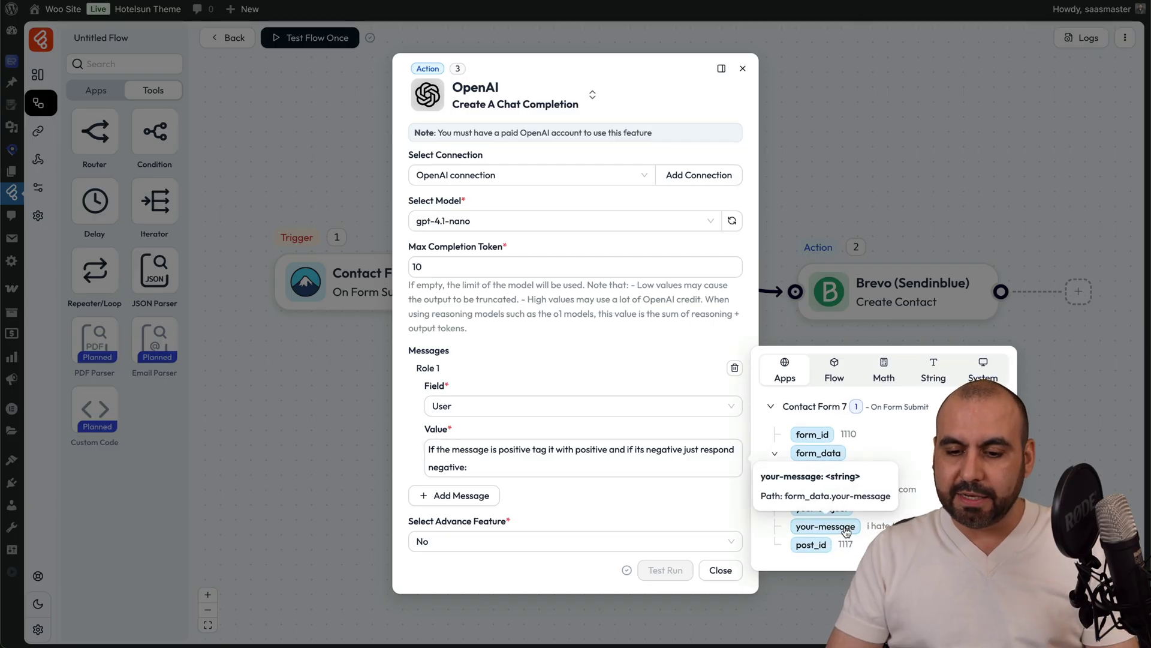
left_click(832, 527)
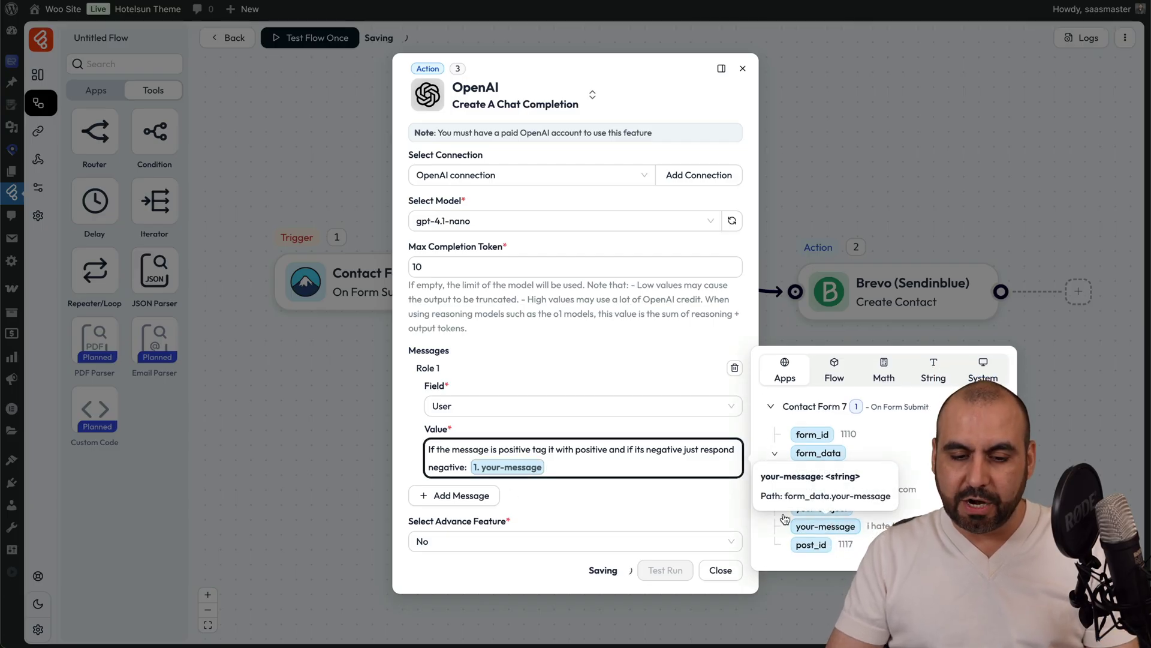
left_click(472, 470)
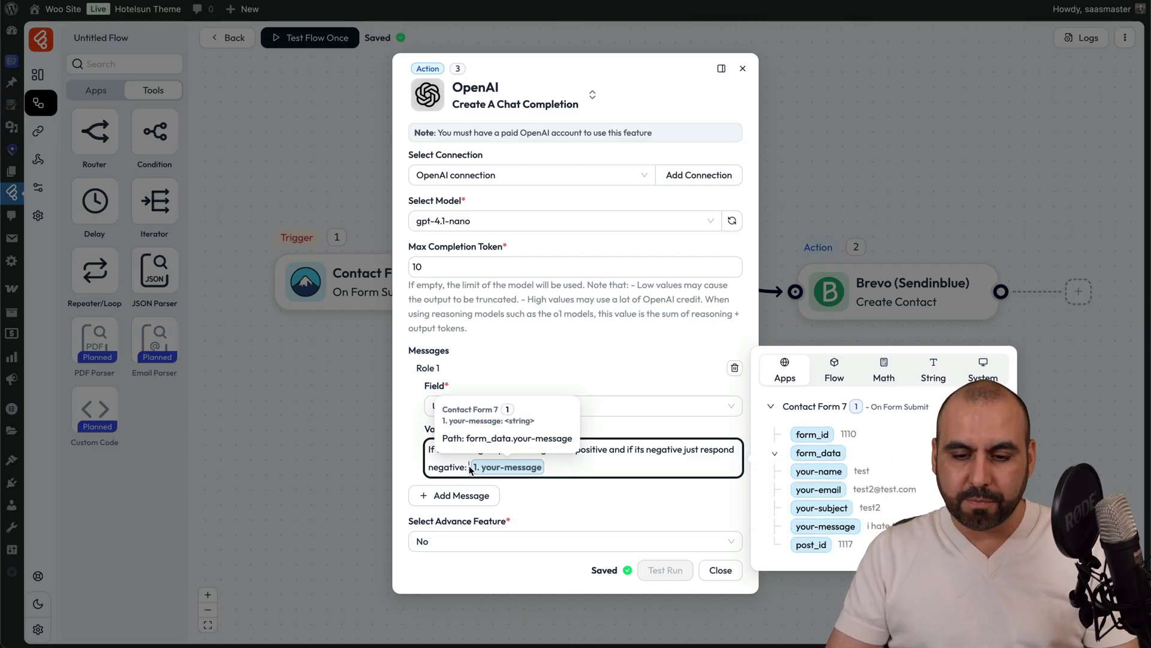
left_click(842, 511)
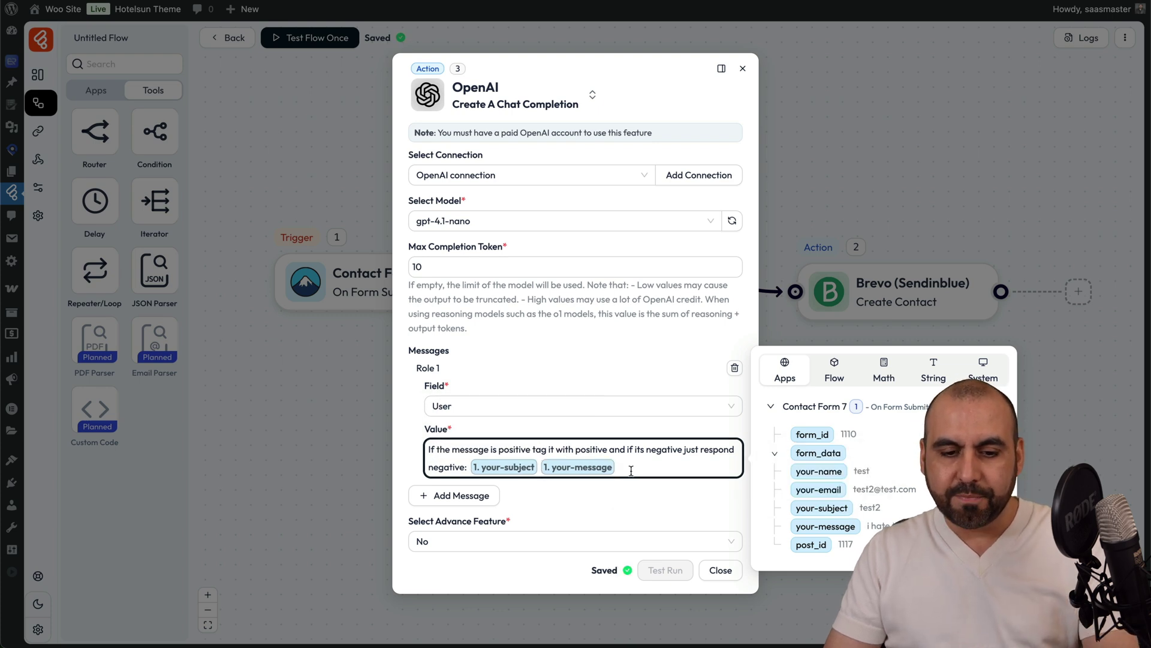
left_click(723, 573)
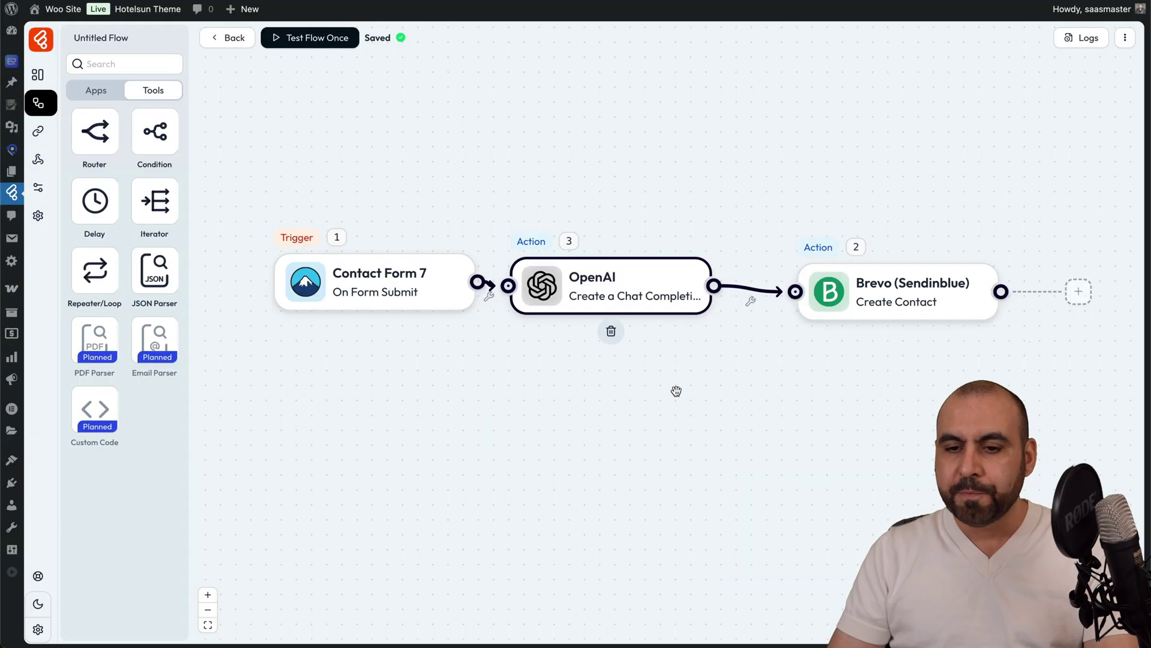
Listen for a new test response, then submit the form with 'I hate this' / 'Really bad service'
left_click(333, 46)
left_click(360, 70)
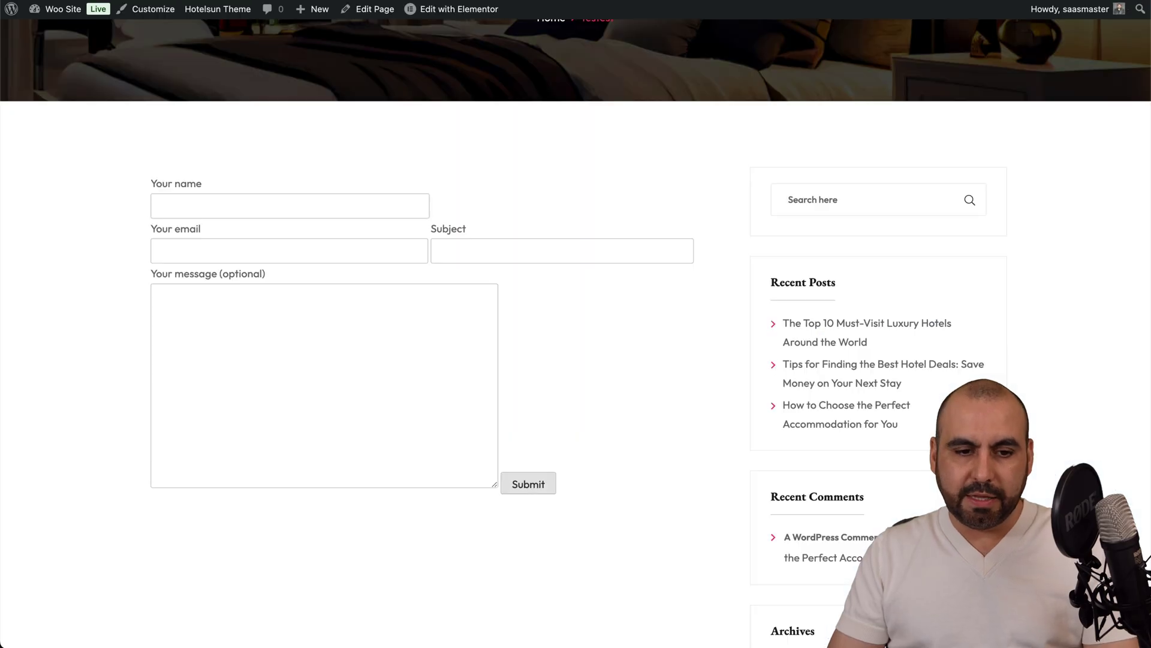
left_click(247, 205)
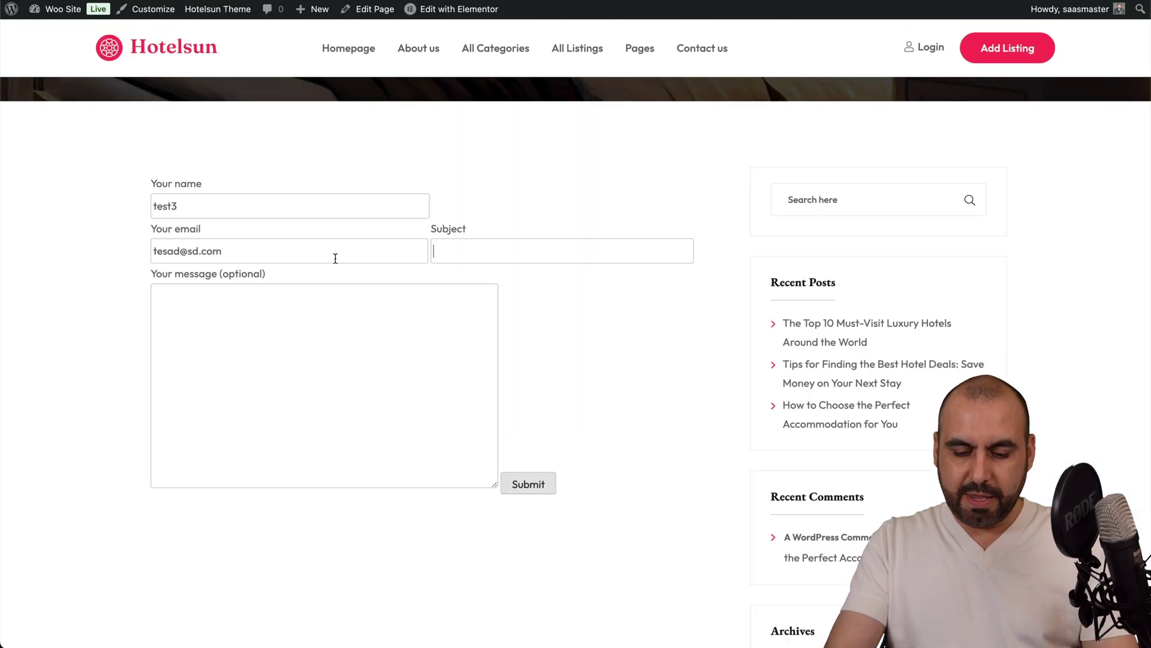
type("I hate thus")
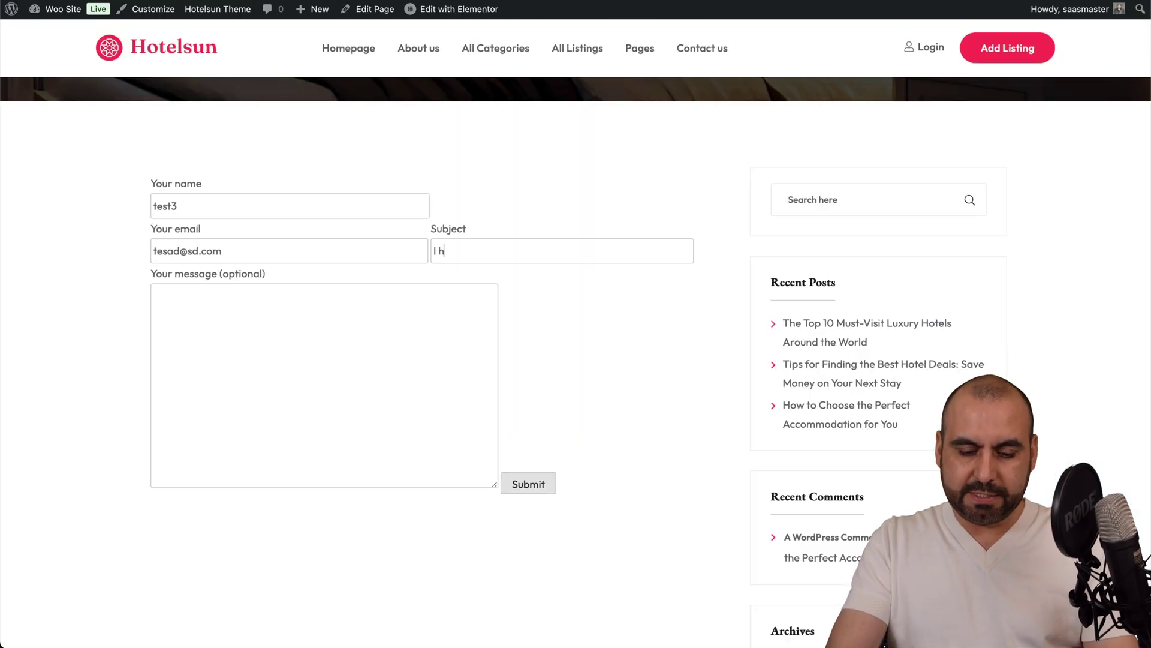
key("BackSpace")
type("is")
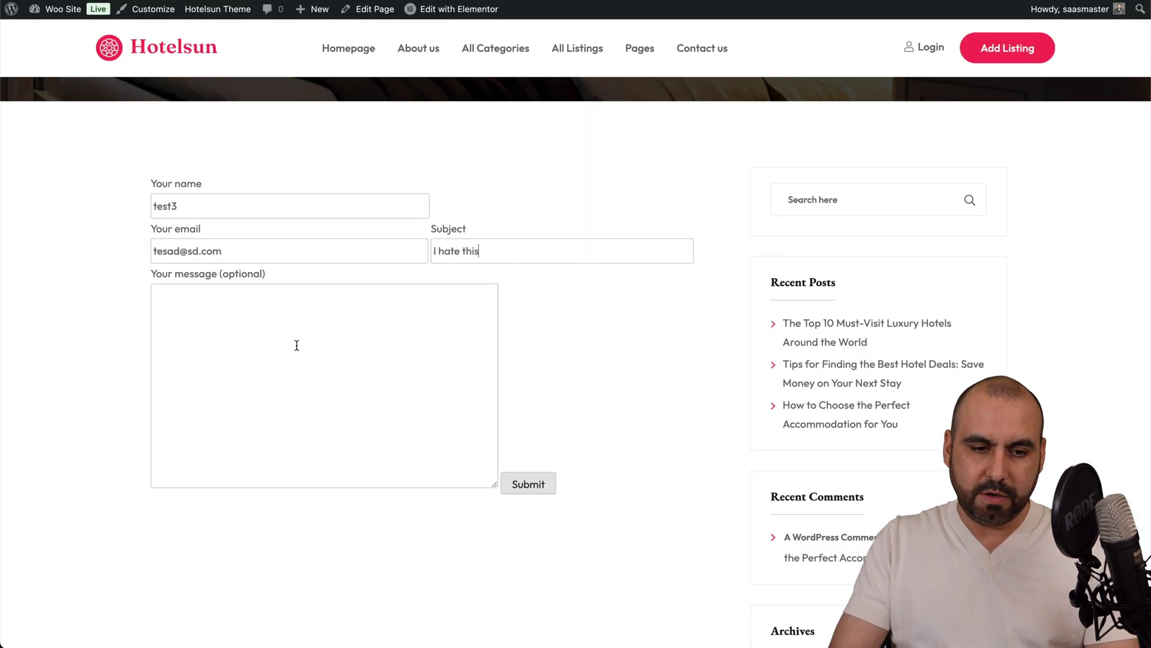
type("Really bad se")
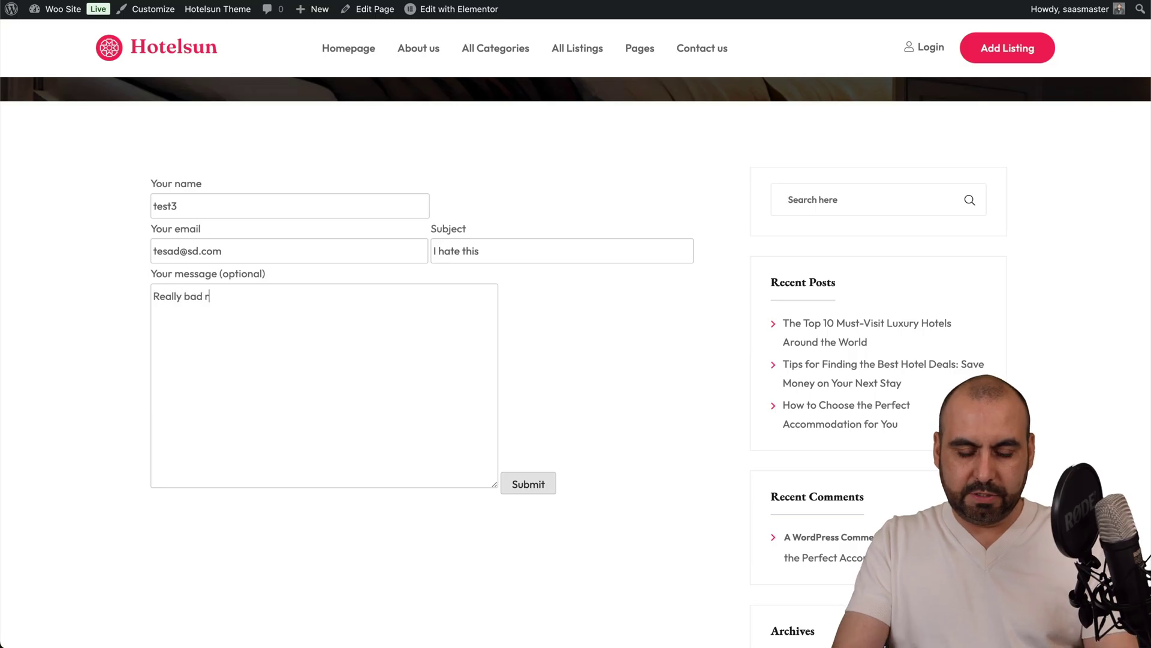
type("rvice")
left_click(529, 489)
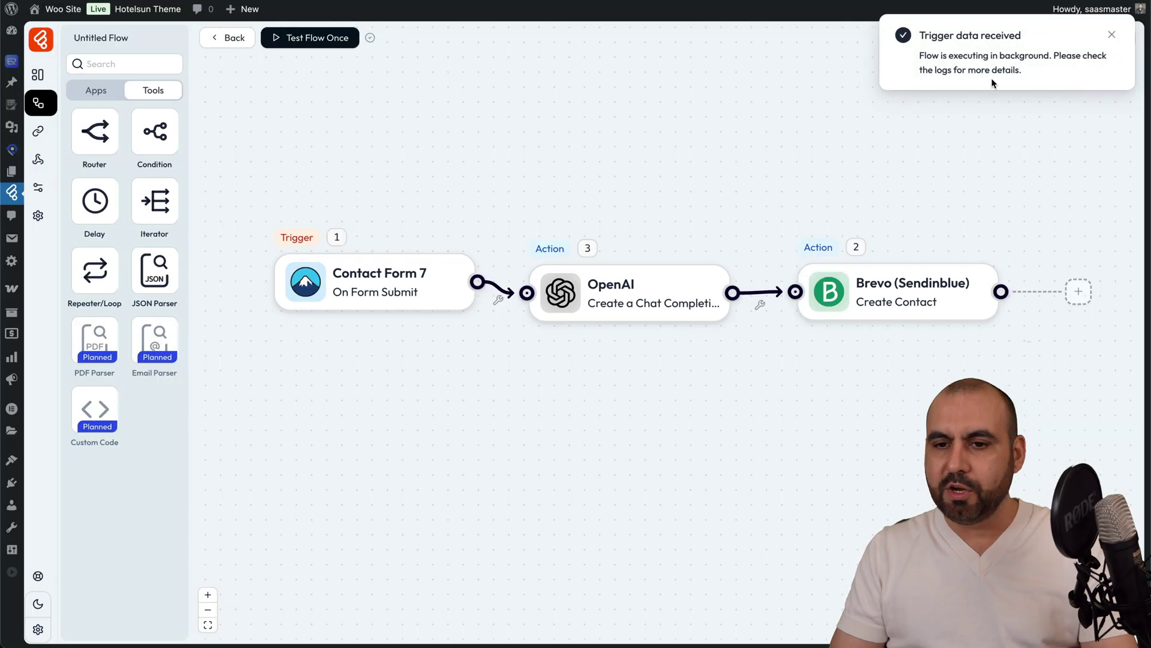
Map Brevo Create Contact's Item 3 field SENTIMENT to OpenAI choices > message > content, then close
left_click(911, 294)
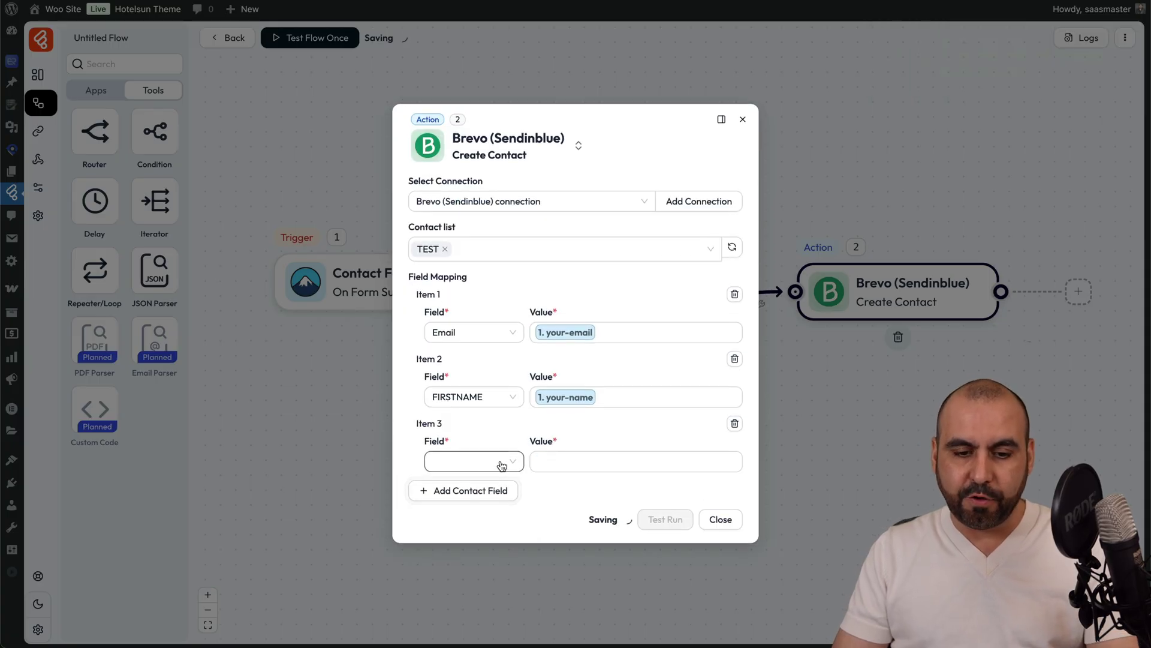
left_click(493, 466)
scroll(473, 564, "down", 5)
left_click(482, 637)
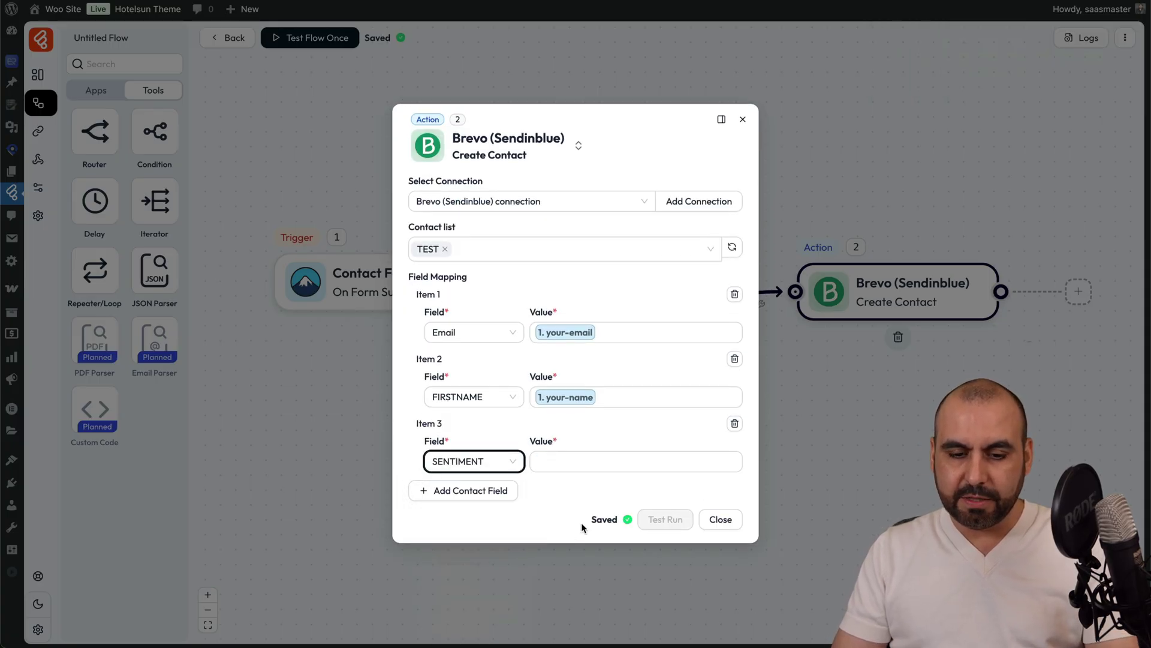
left_click(579, 462)
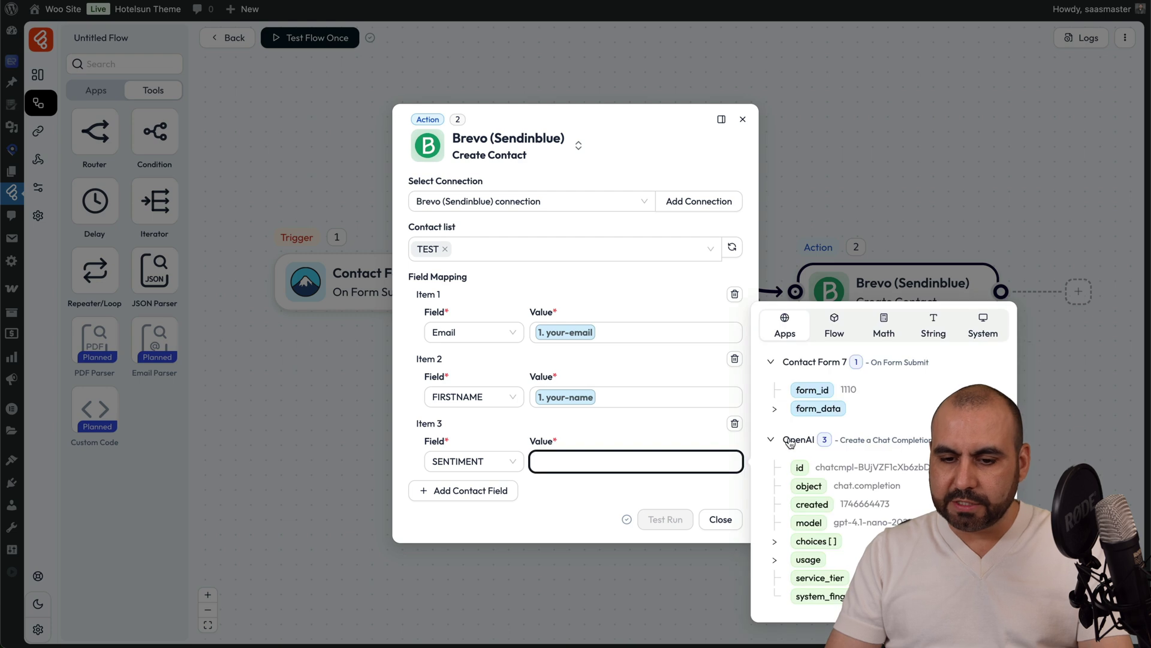
left_click(774, 542)
left_click(777, 531)
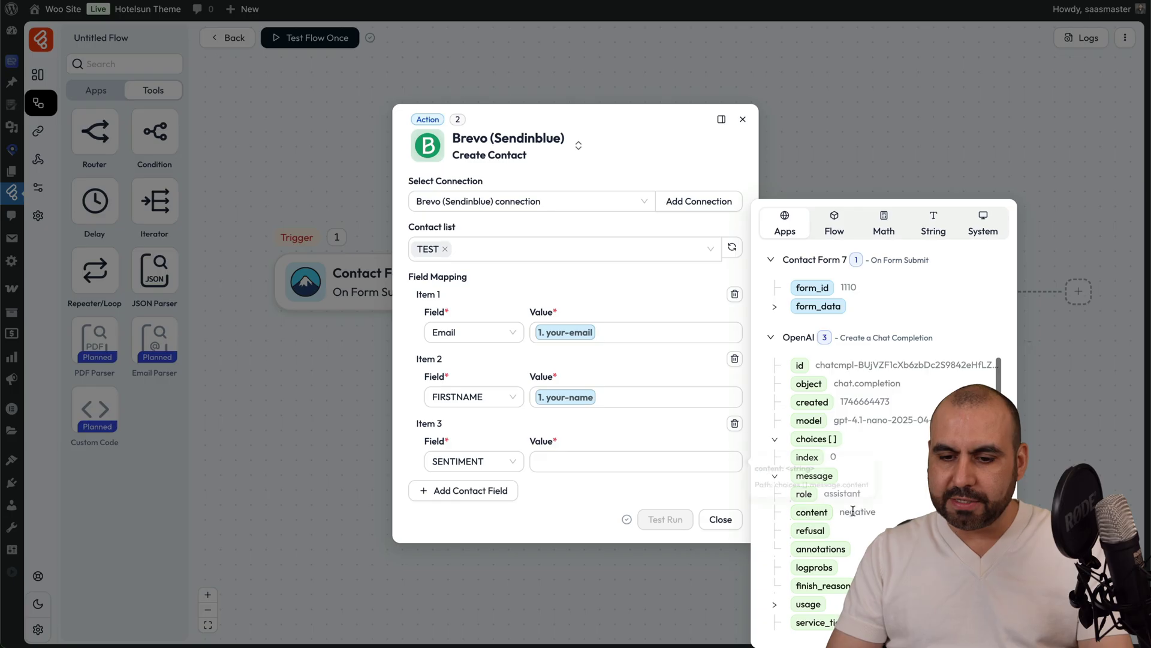
left_click(814, 513)
left_click(601, 488)
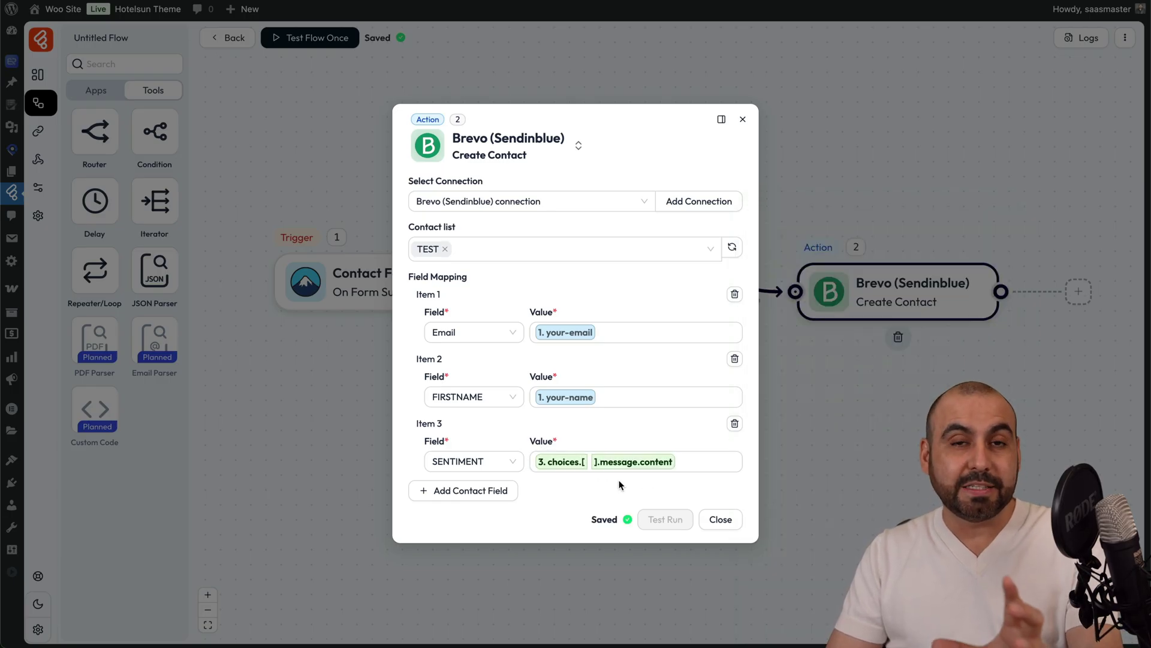
left_click(717, 520)
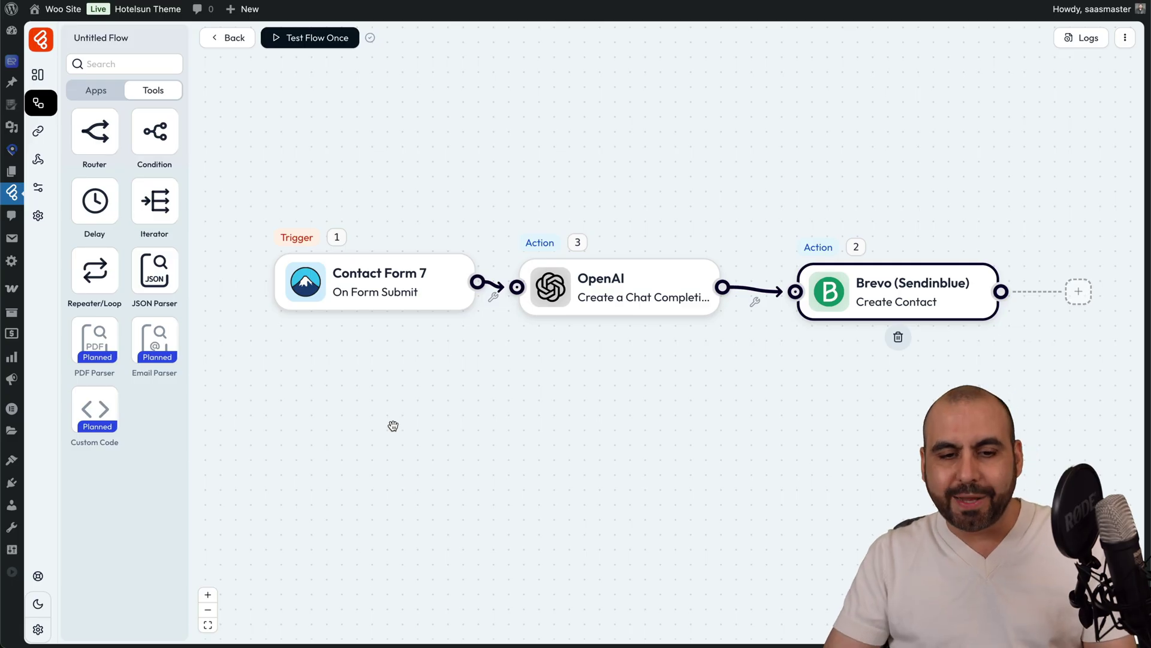
mouse_move(637, 336)
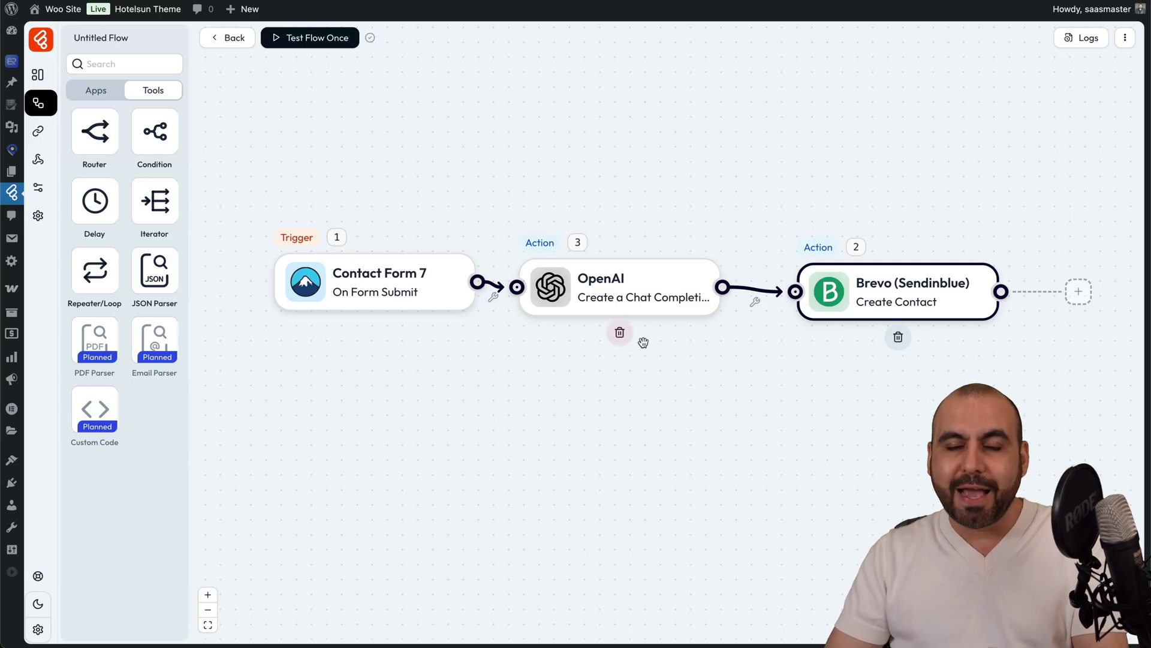